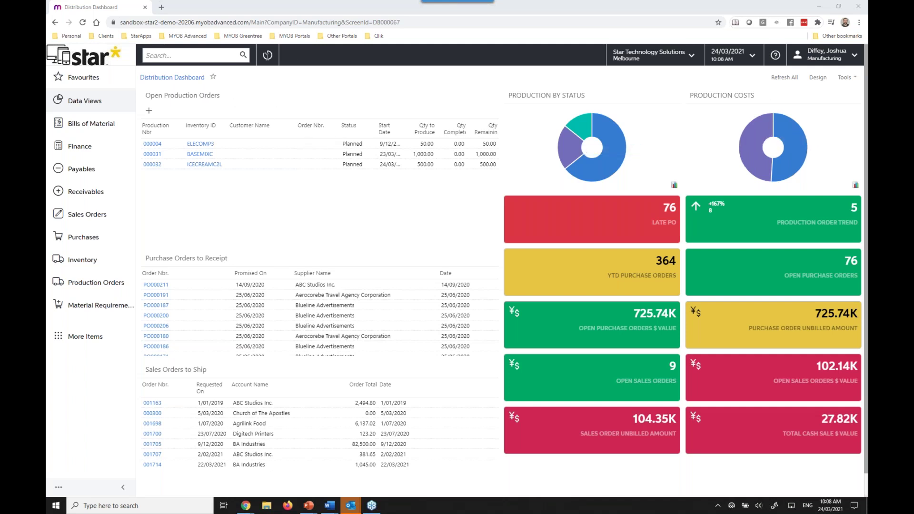
# Step: Open the favourite bill of material for ELECOMP3 and examine the materials of its assembly and soldering operations
pyautogui.click(266, 57)
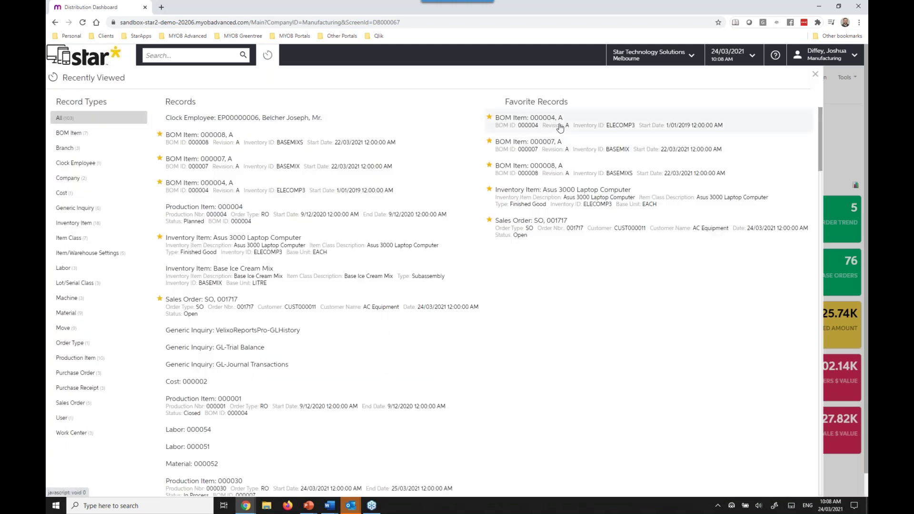
pyautogui.click(616, 125)
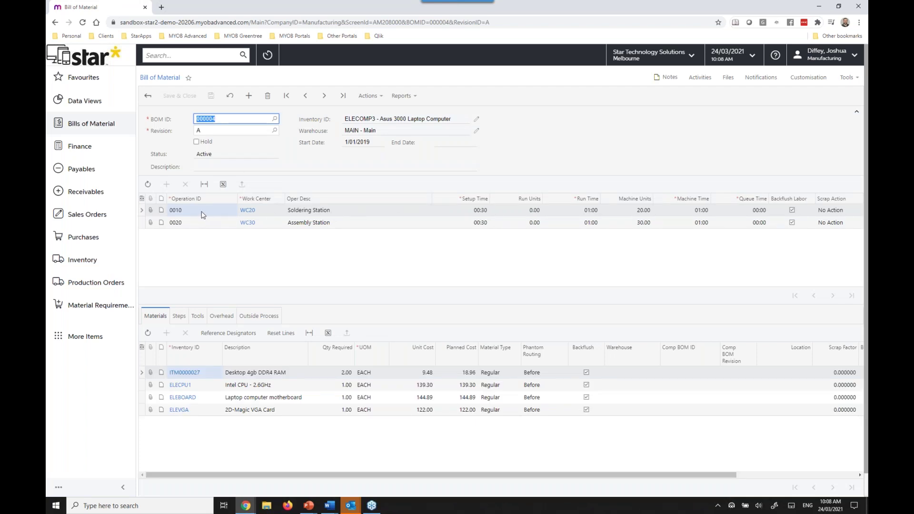
pyautogui.click(291, 226)
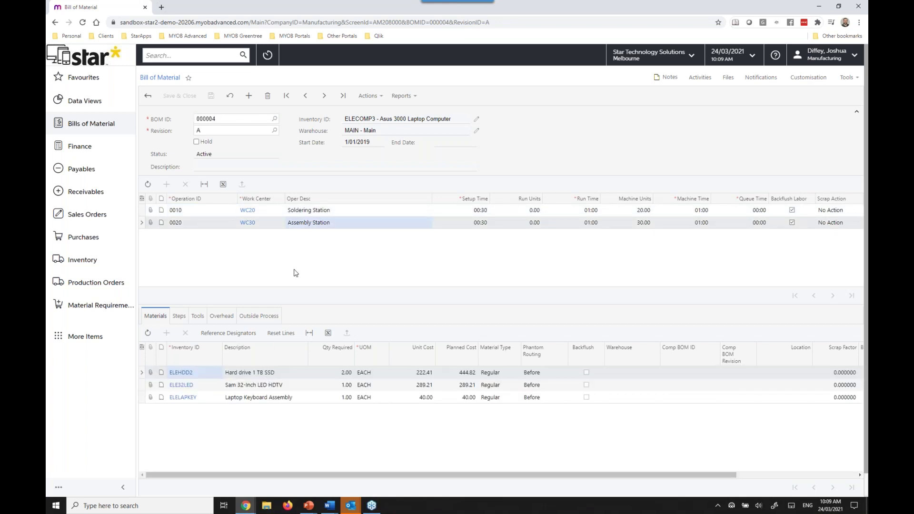
pyautogui.click(315, 212)
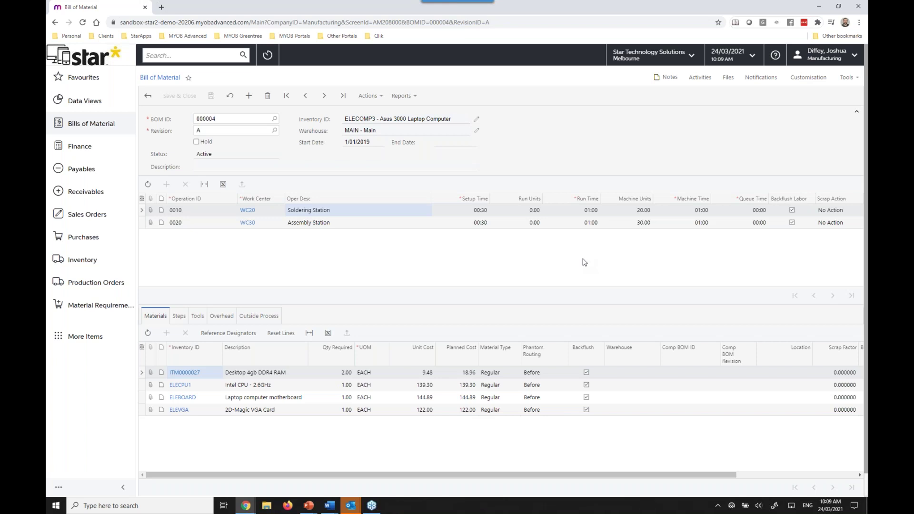
pyautogui.click(87, 284)
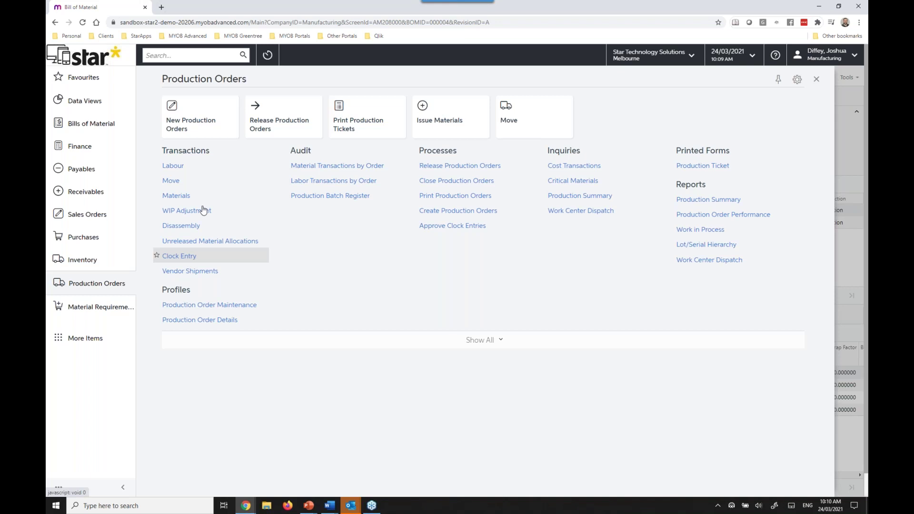
pyautogui.click(817, 79)
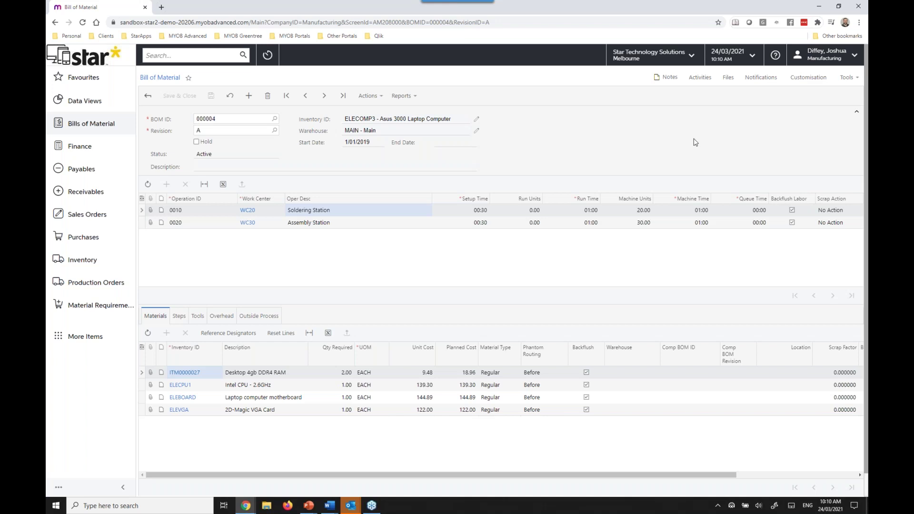
# Step: Inspect work center WC20's capacity basis options, standard cost, overheads, machines and where-used list from the soldering operation
pyautogui.click(249, 211)
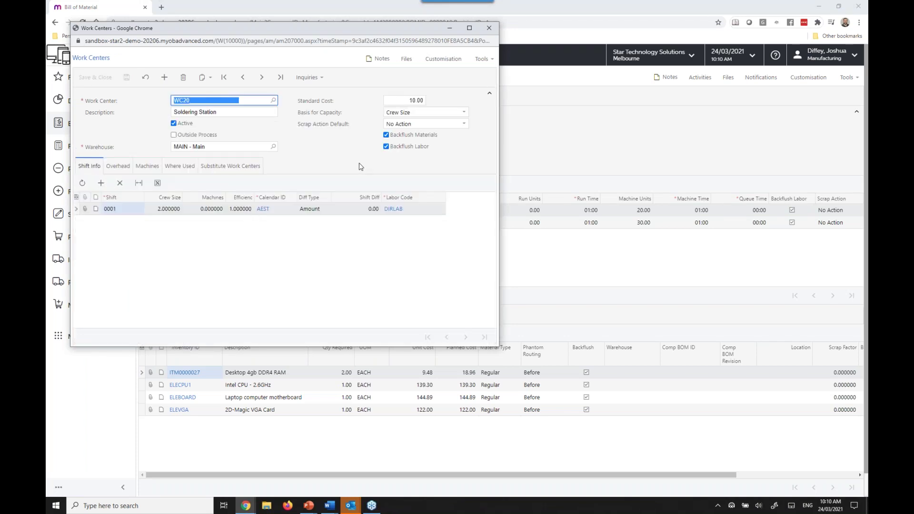
pyautogui.click(423, 116)
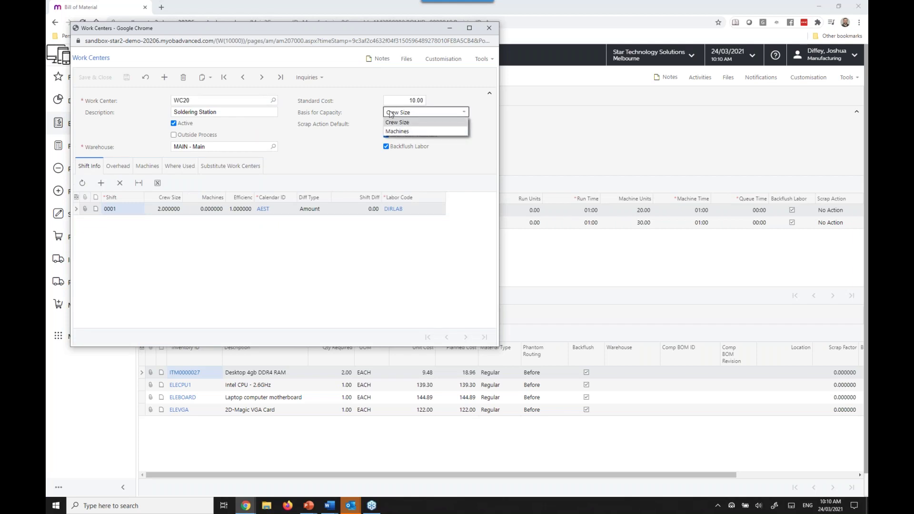
pyautogui.hotkey('shift', 'Tab')
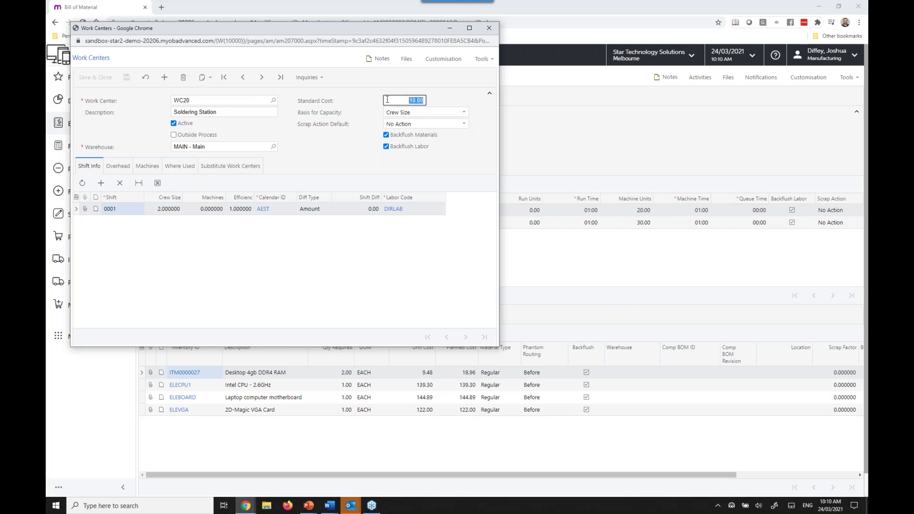
pyautogui.click(120, 167)
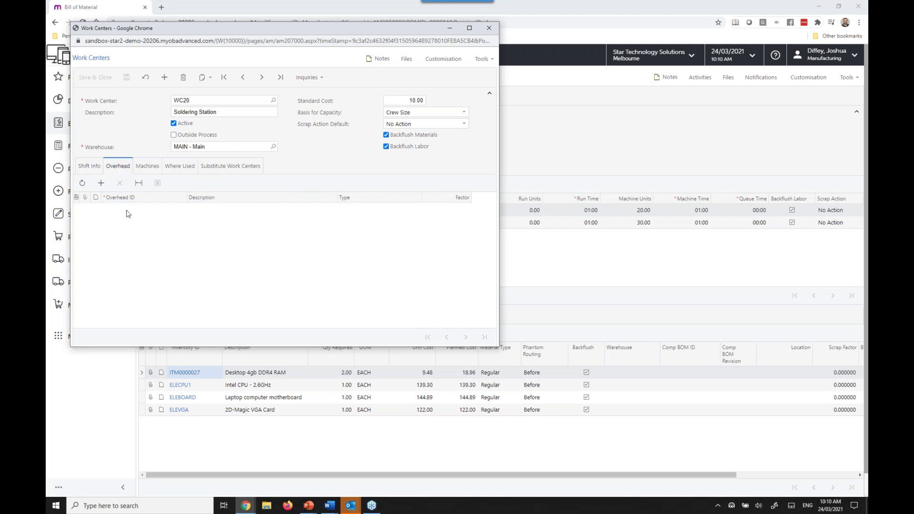
pyautogui.click(145, 168)
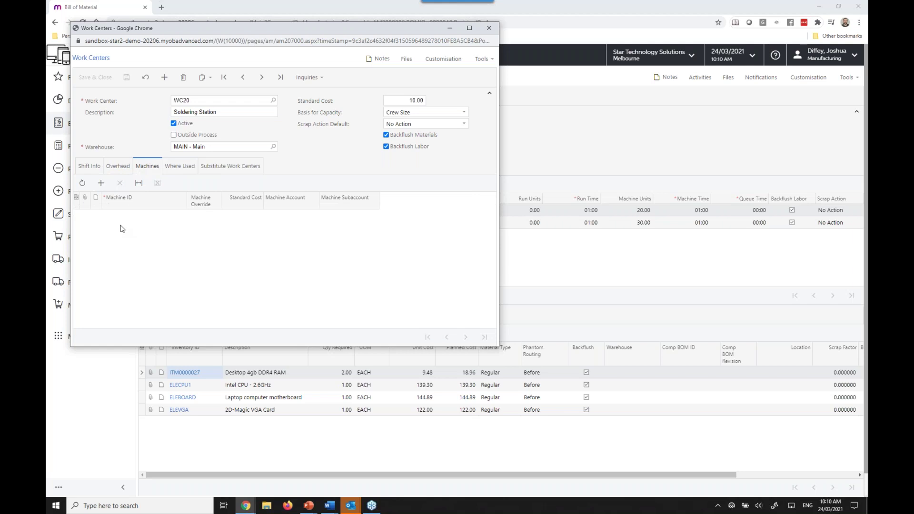
pyautogui.click(183, 167)
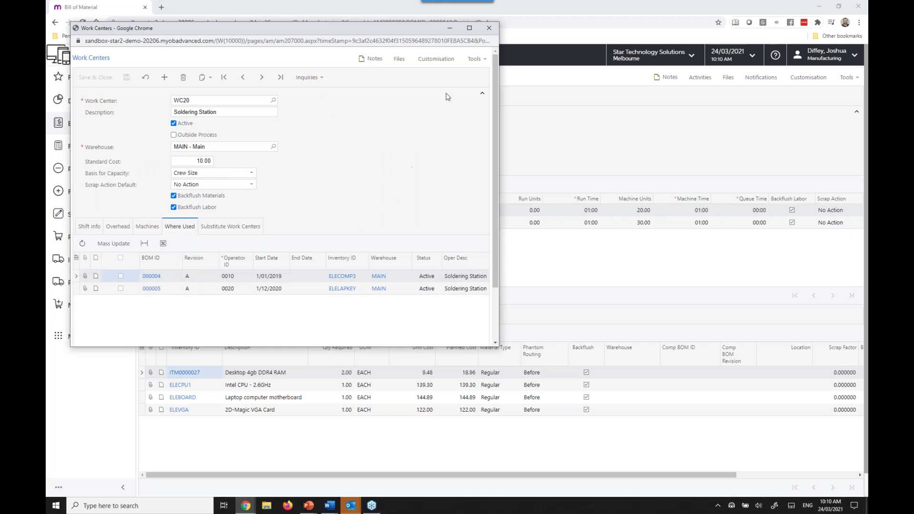
pyautogui.click(489, 28)
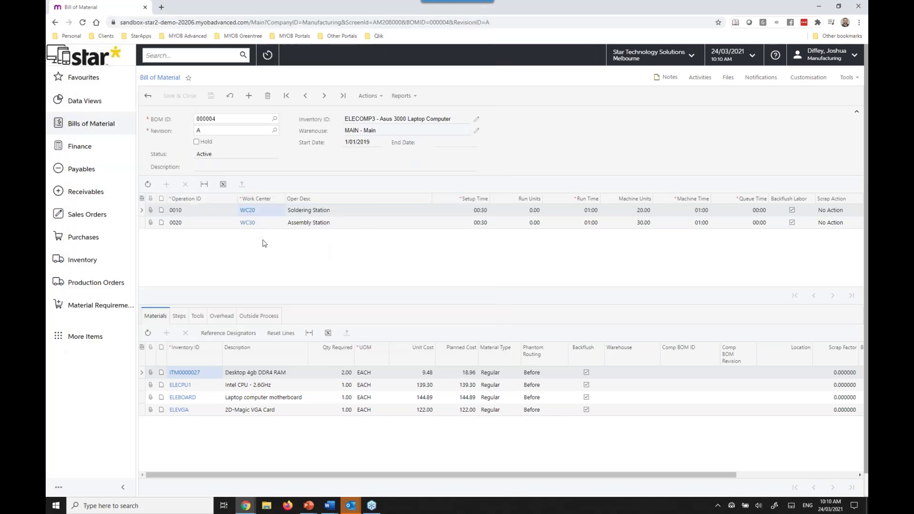
# Step: Inspect the overheads assigned to work center WC30 from the assembly operation, including the floor space overhead
pyautogui.click(248, 223)
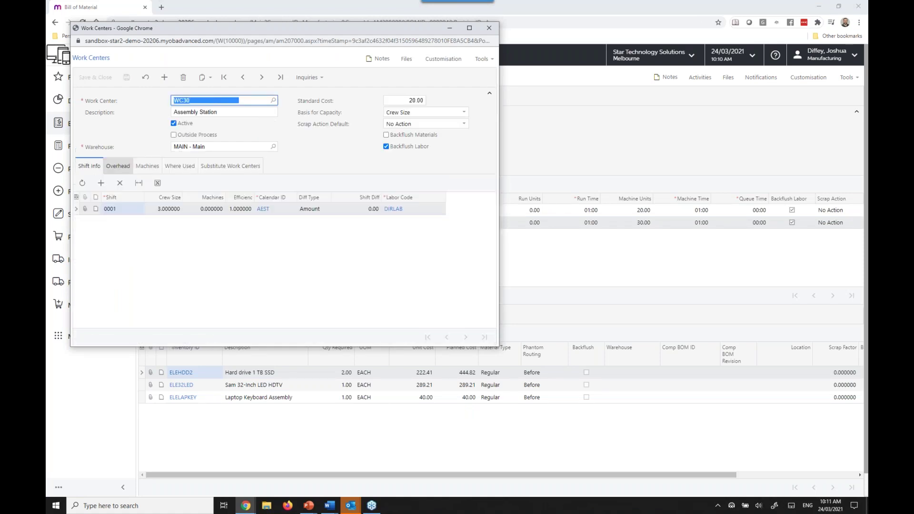
pyautogui.click(118, 168)
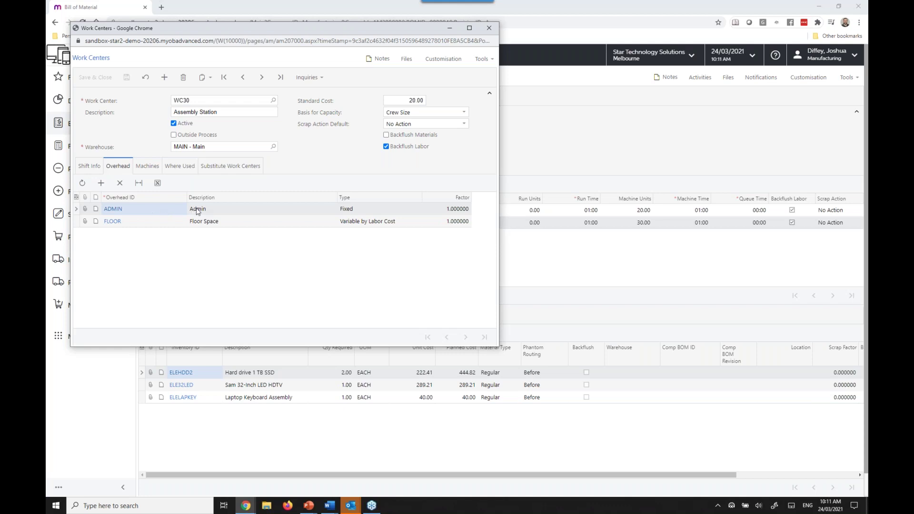
pyautogui.click(222, 223)
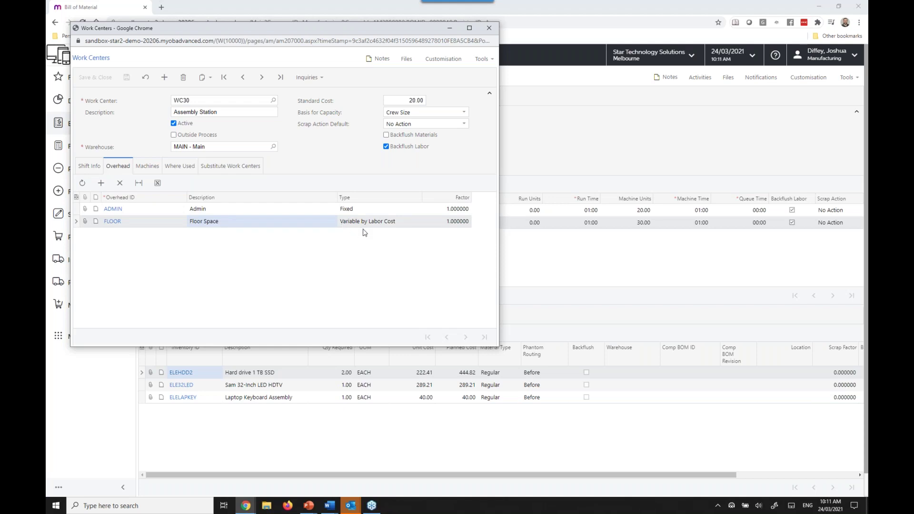
pyautogui.click(490, 27)
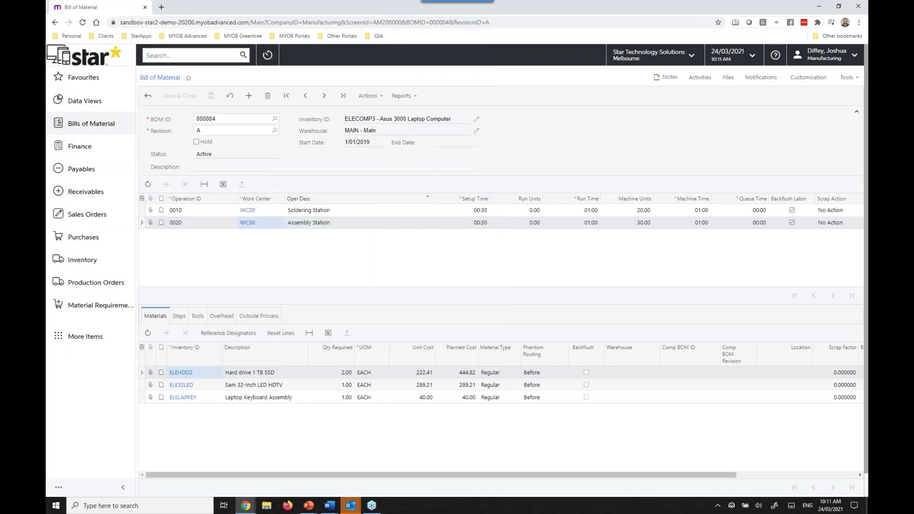
# Step: Examine the tools and the outside process settings of the Soldering Station operation
pyautogui.click(363, 212)
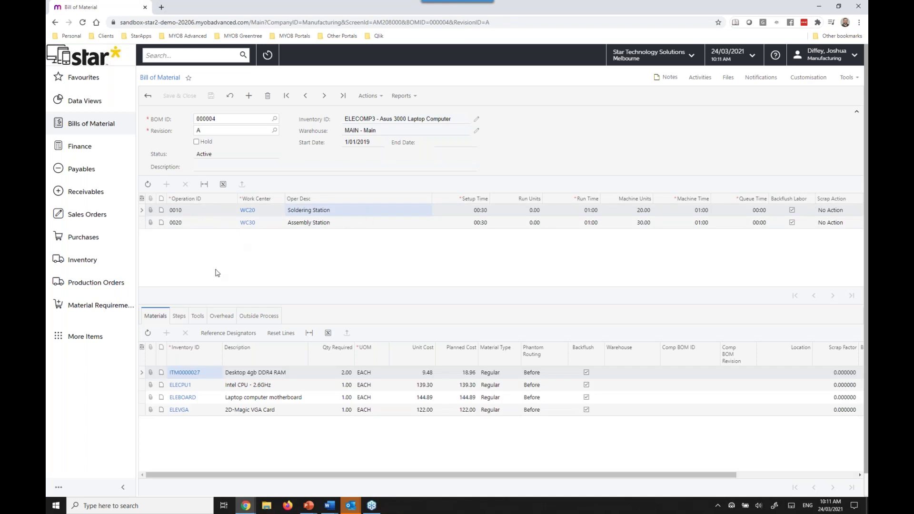
pyautogui.click(198, 315)
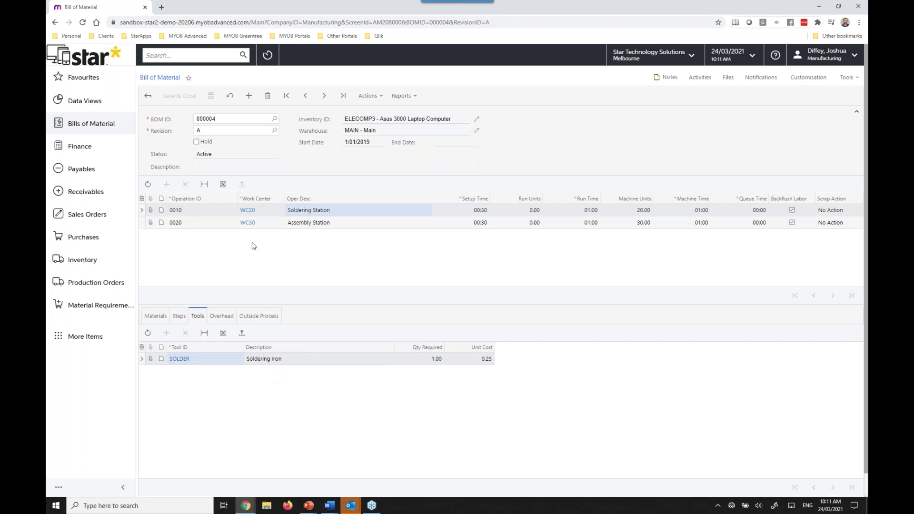
pyautogui.click(258, 316)
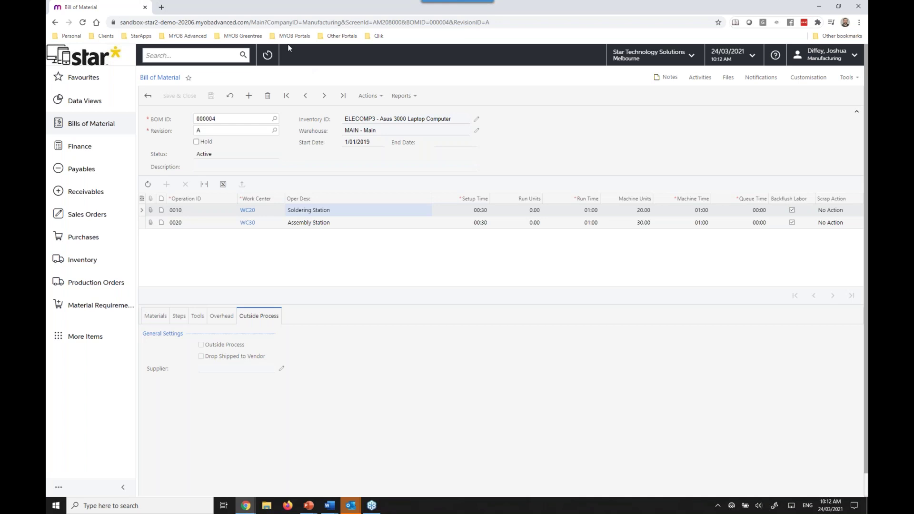
# Step: Open the favourite sales order for AC Equipment and mark its ELECOMP3 line for production
pyautogui.click(272, 55)
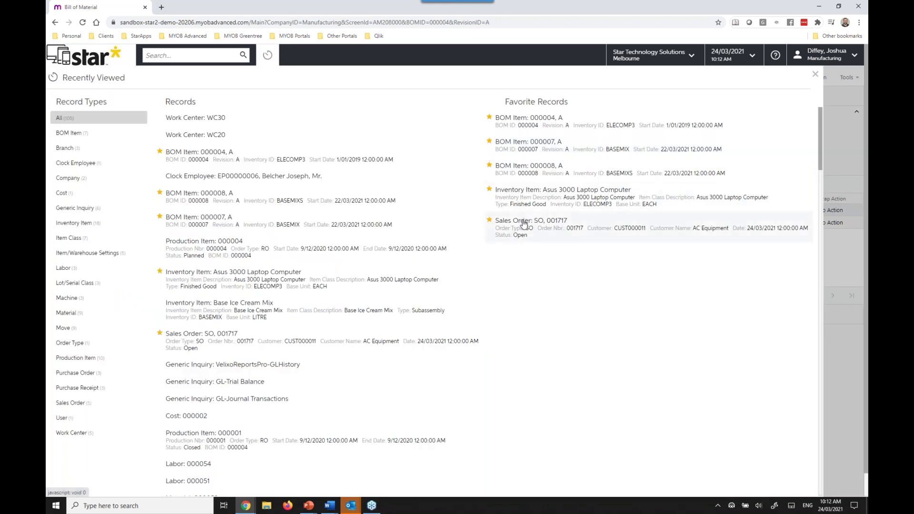
pyautogui.click(524, 221)
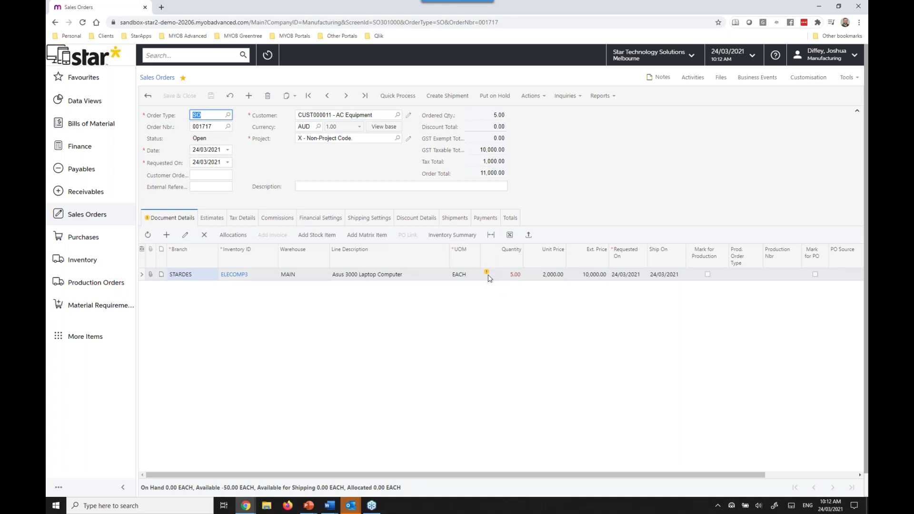
pyautogui.moveTo(489, 277)
pyautogui.click(707, 275)
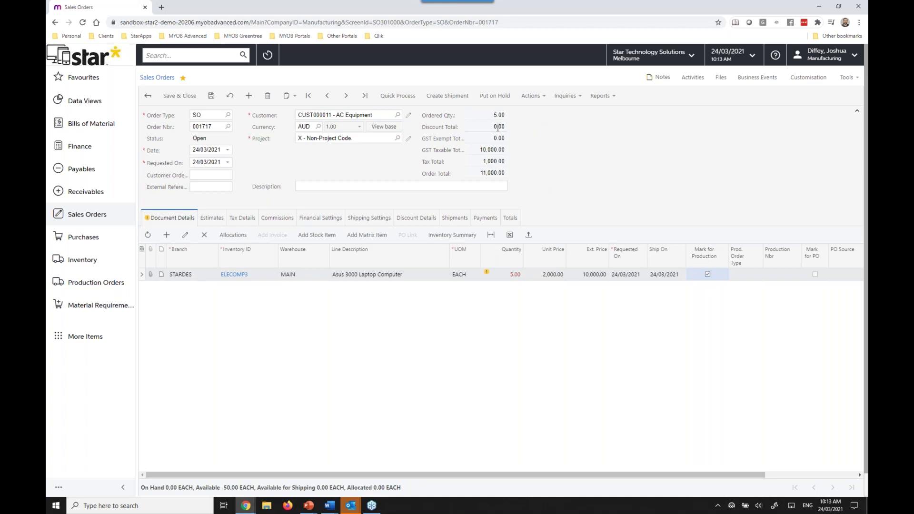
# Step: Create a production order for the sales order's ELECOMP3 line and check the order linked on that line
pyautogui.click(529, 96)
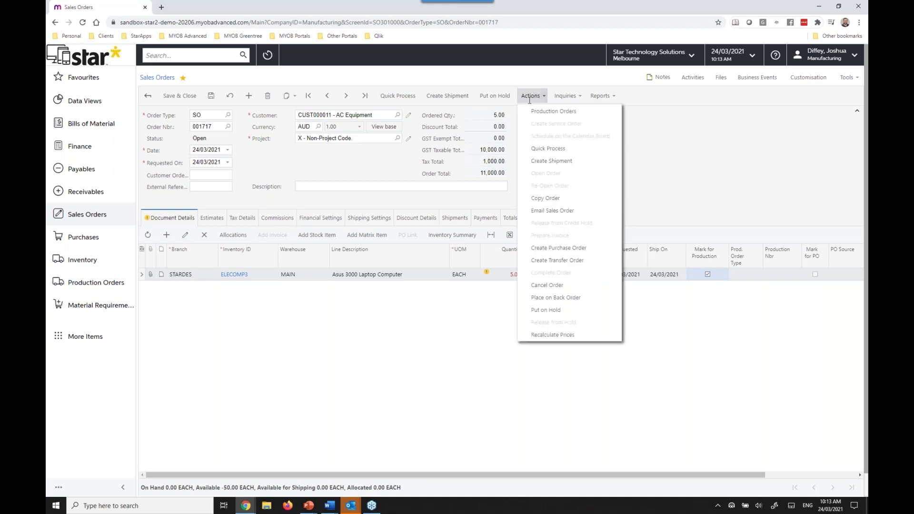
pyautogui.click(567, 113)
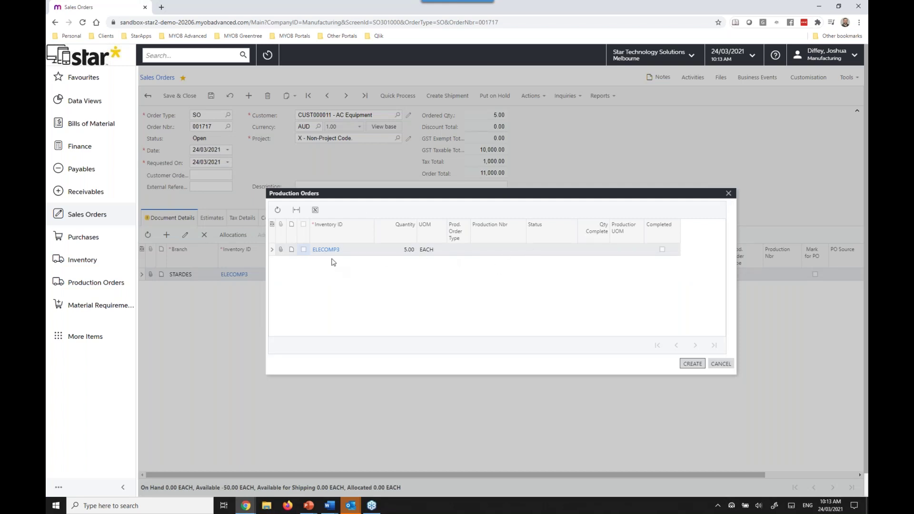
pyautogui.click(303, 249)
pyautogui.click(693, 364)
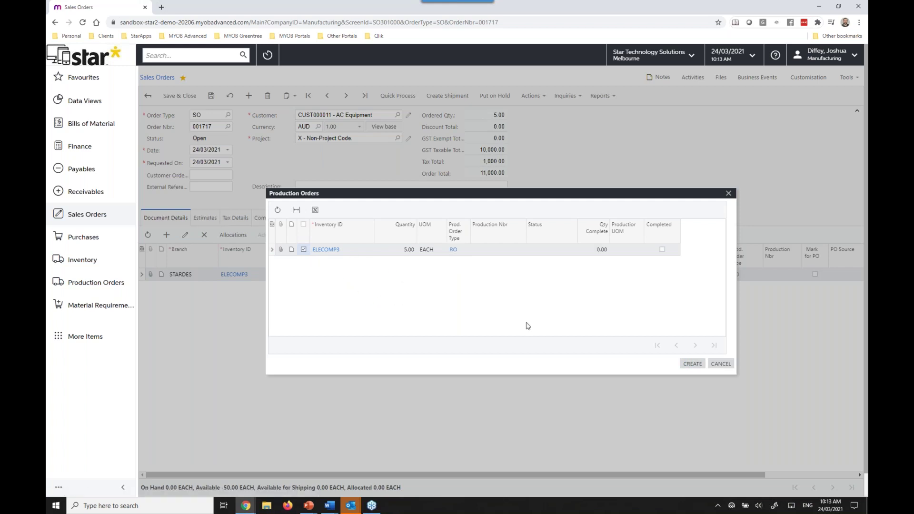
pyautogui.click(693, 364)
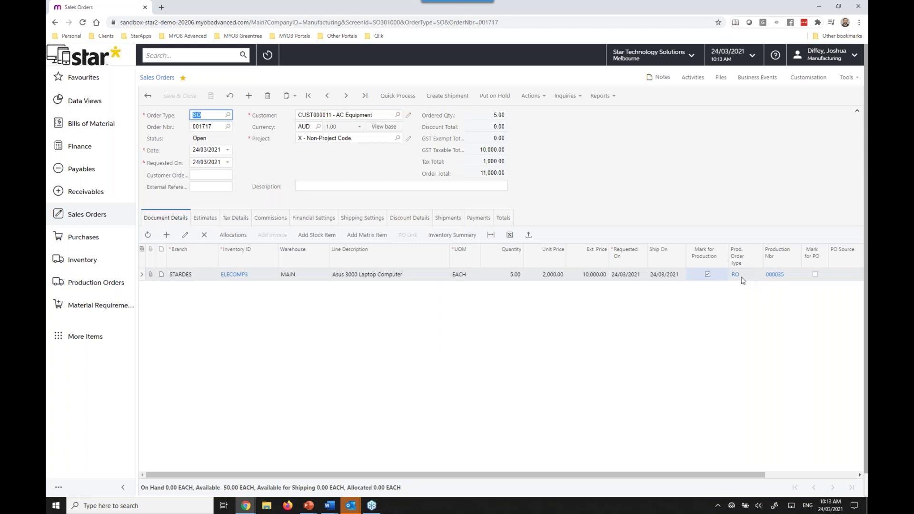
pyautogui.click(775, 276)
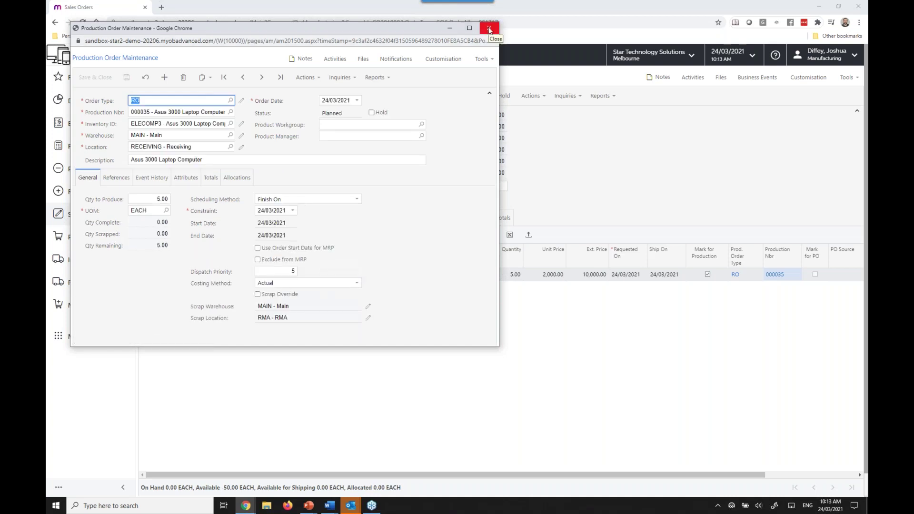
pyautogui.click(490, 29)
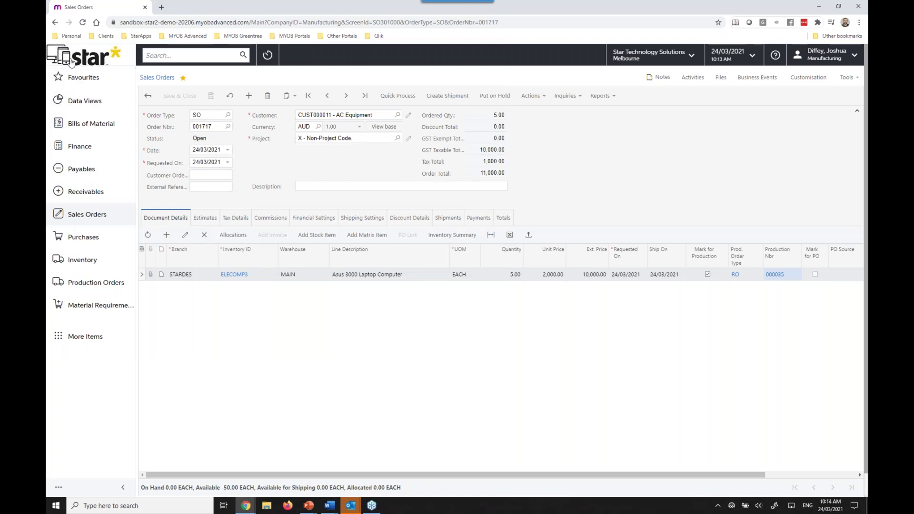
# Step: Open the AC Equipment production order for ELECOMP3 from the Production Order Maintenance list
pyautogui.click(88, 284)
pyautogui.click(198, 304)
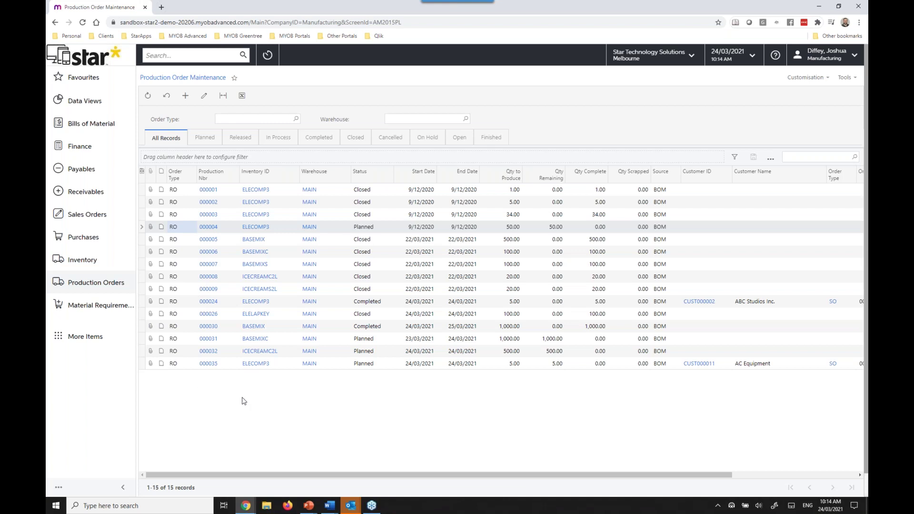
pyautogui.click(209, 365)
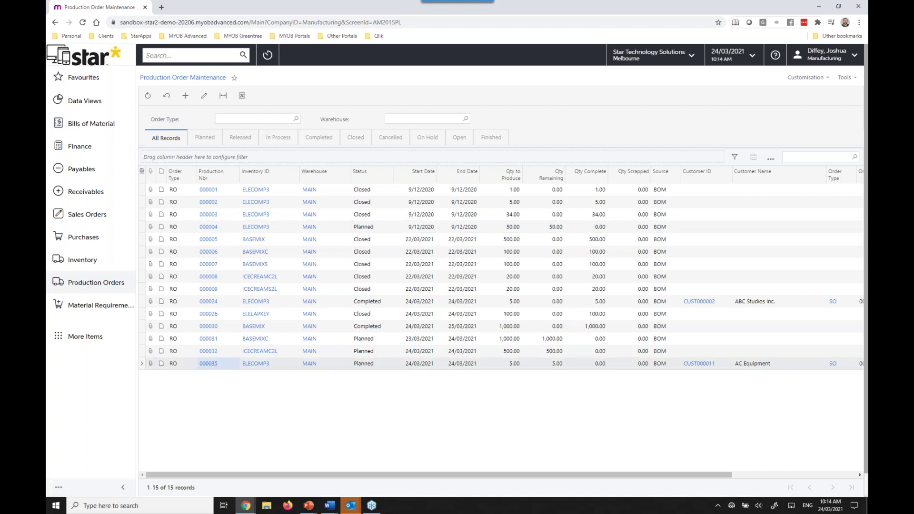
pyautogui.click(210, 365)
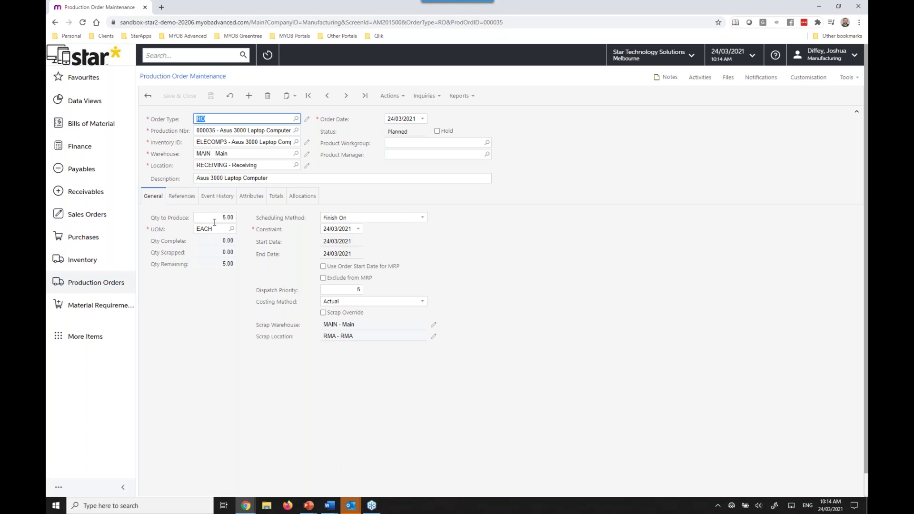
# Step: Examine the production order's sales order and BOM references and its planned, actual and variance cost totals
pyautogui.click(183, 199)
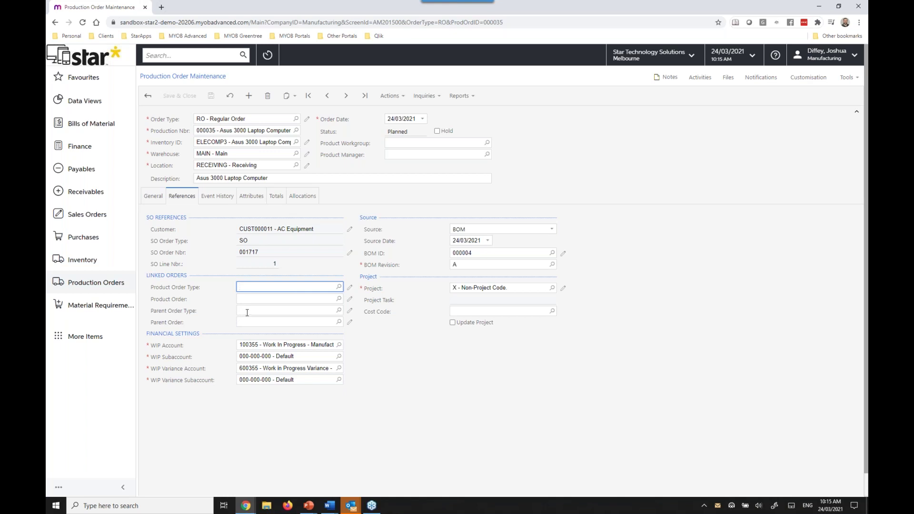
pyautogui.click(276, 198)
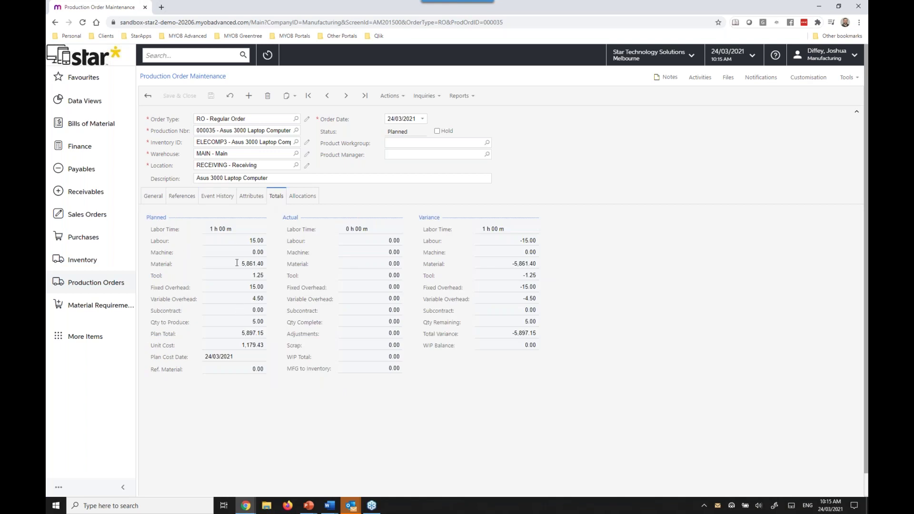
pyautogui.click(212, 230)
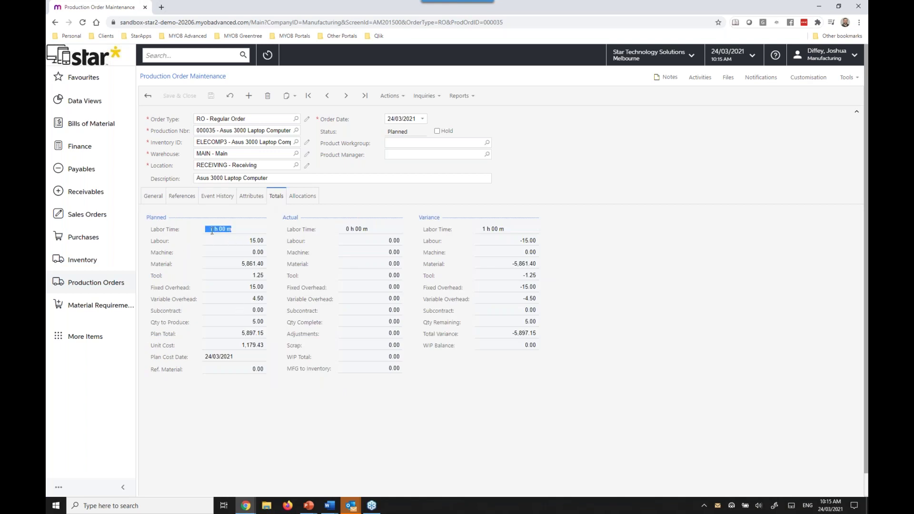
# Step: Examine the planned material, tool, fixed overhead and unit cost amounts on the production order's totals
pyautogui.click(222, 265)
pyautogui.click(230, 277)
pyautogui.click(229, 288)
pyautogui.click(231, 346)
# Step: Review the order's Critical Materials inquiry with all items shown, including the Laptop Keyboard Assembly, and return to the production order
pyautogui.click(388, 96)
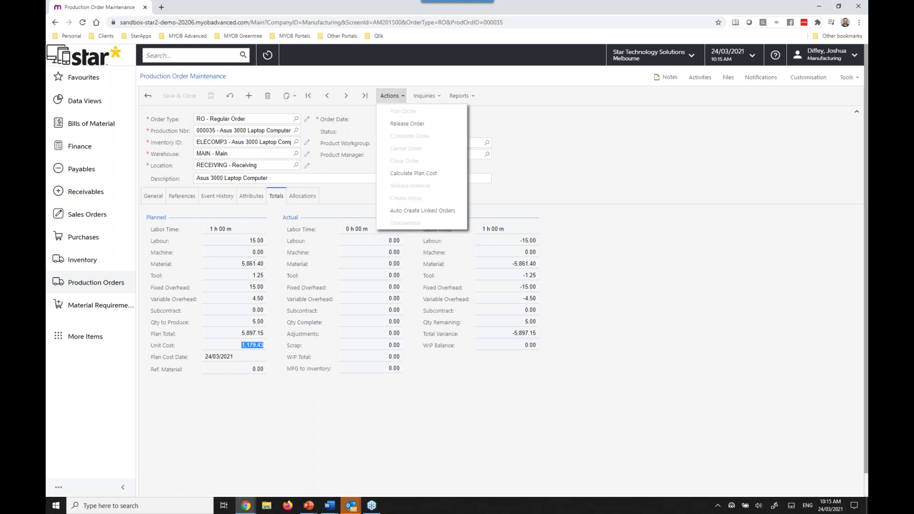
pyautogui.click(426, 99)
pyautogui.click(426, 99)
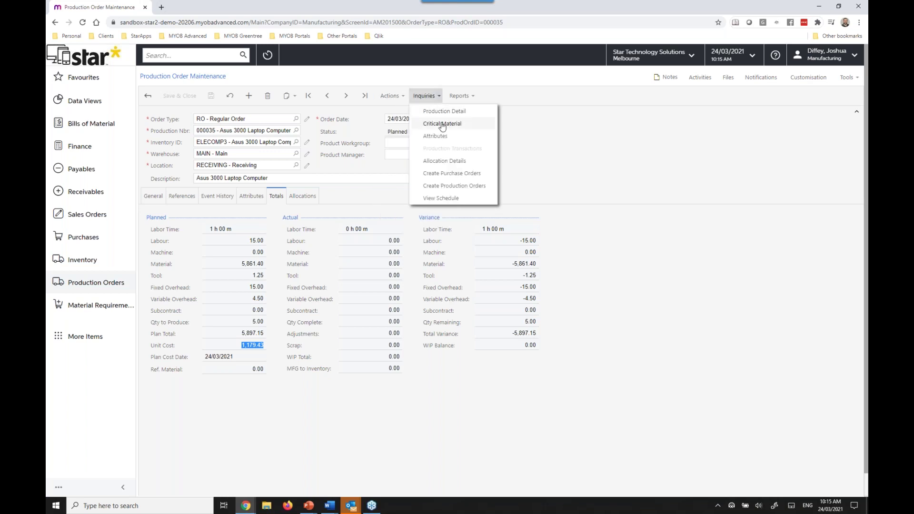
pyautogui.click(461, 125)
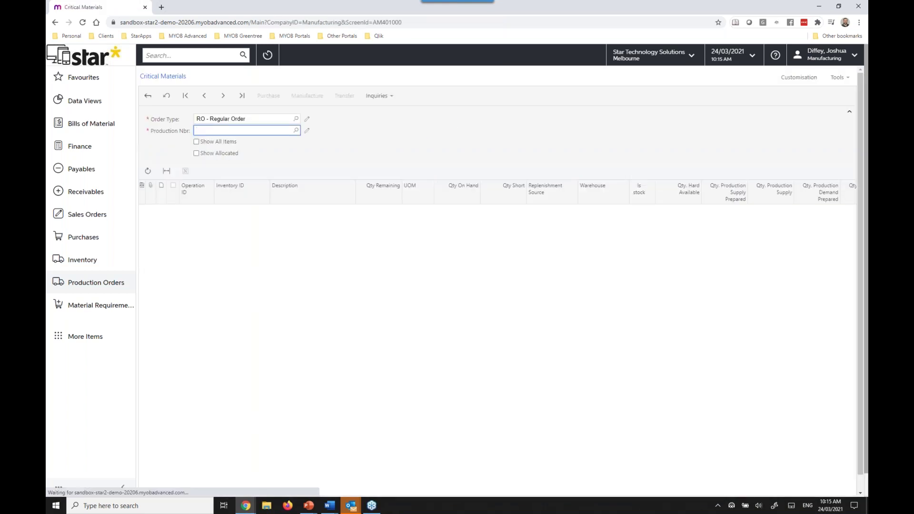
pyautogui.click(197, 142)
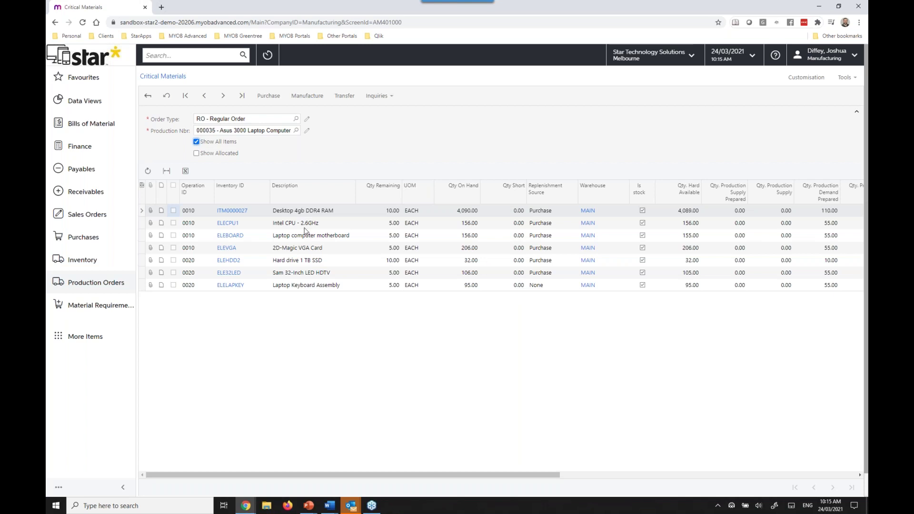
pyautogui.click(290, 288)
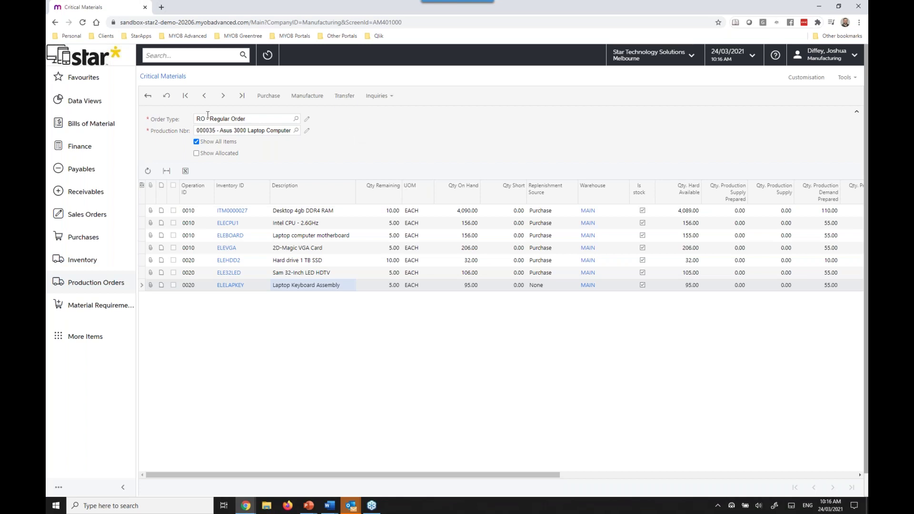
pyautogui.click(53, 22)
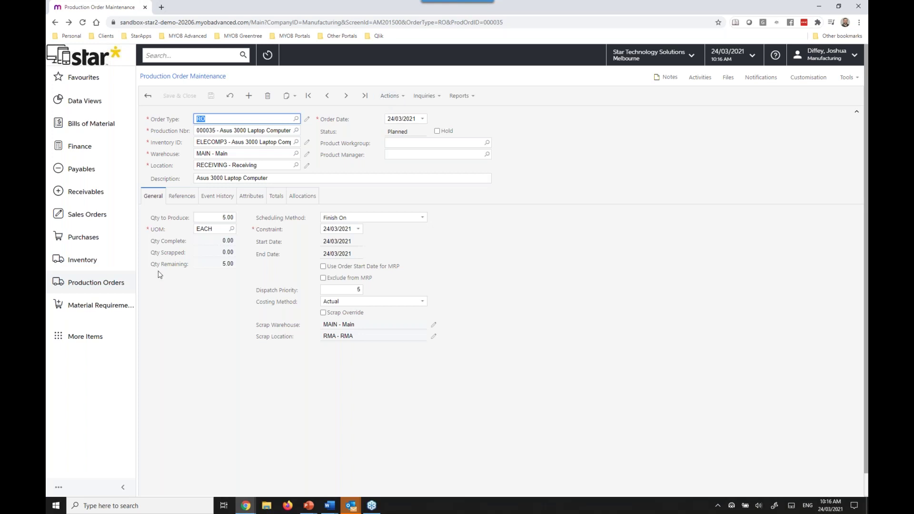
# Step: Release the planned production order for the Asus 3000 Laptop Computer
pyautogui.click(106, 282)
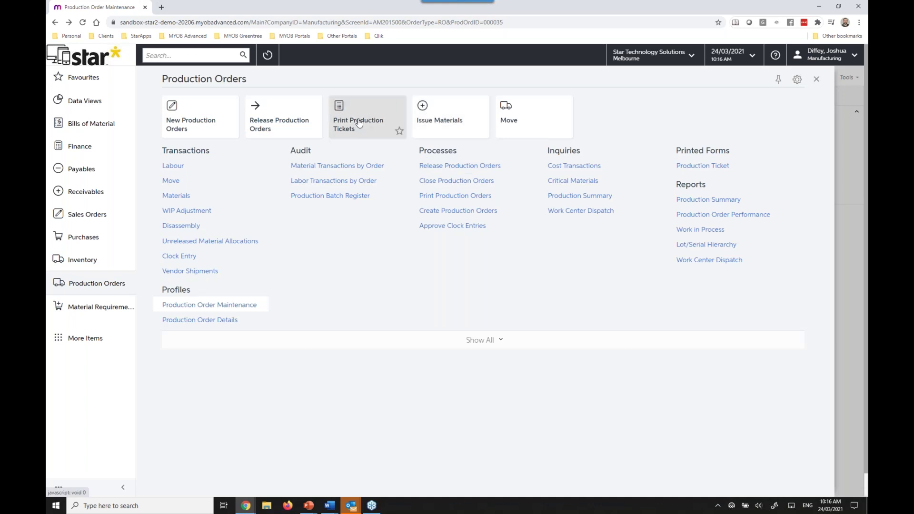
pyautogui.click(817, 80)
pyautogui.click(391, 96)
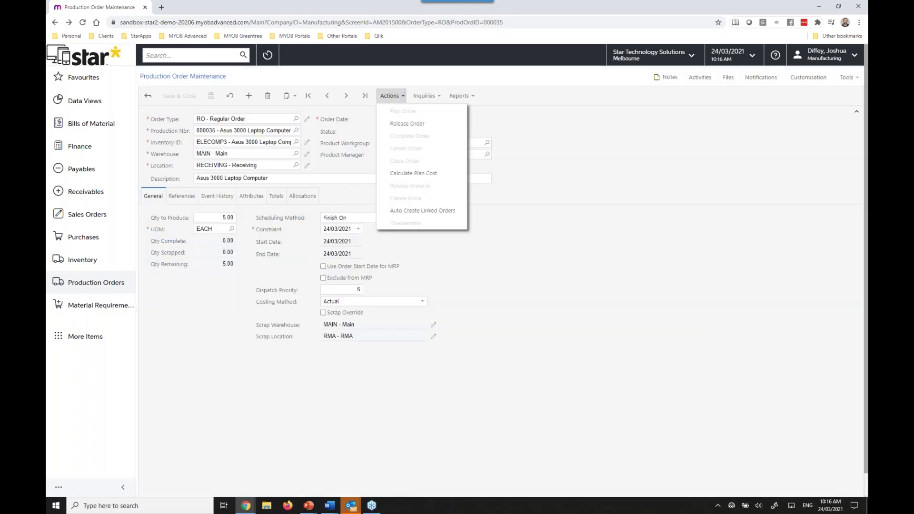
pyautogui.click(418, 129)
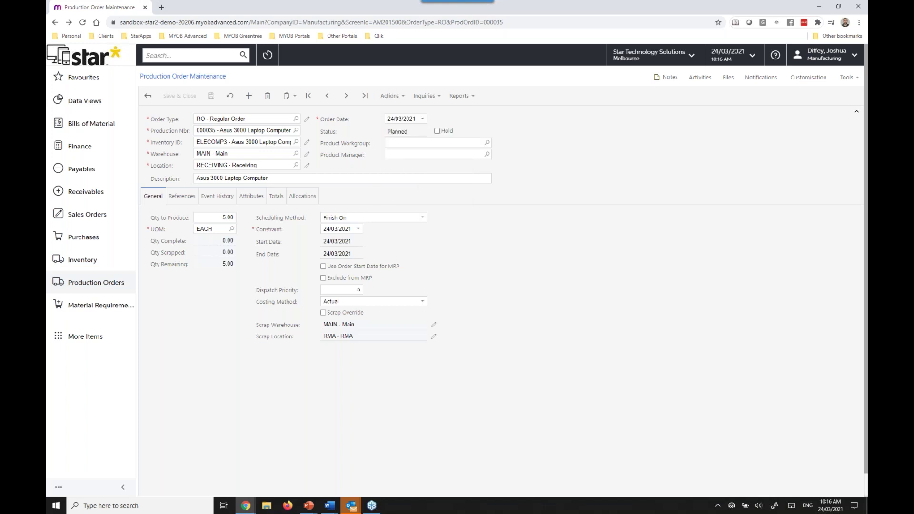
# Step: Issue all the operation 0020 materials listed for the production order by taking the material batch off hold and releasing it
pyautogui.click(390, 96)
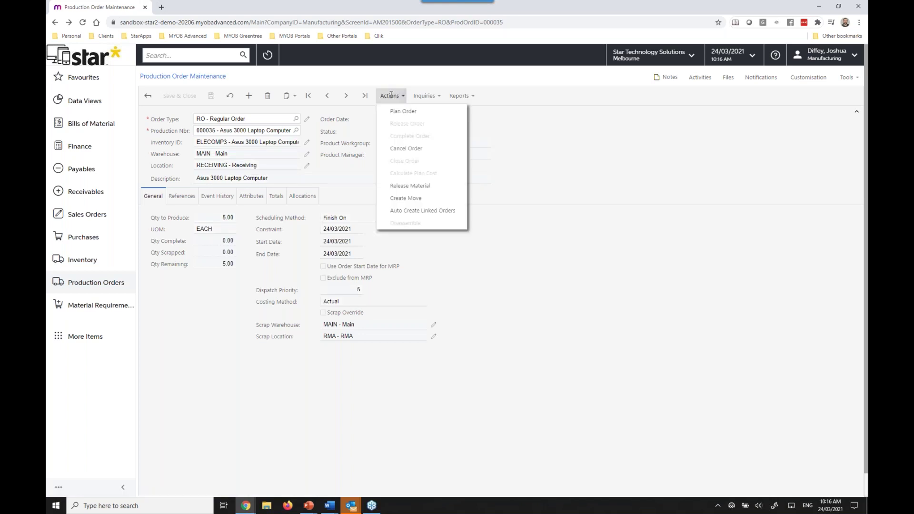
pyautogui.click(414, 186)
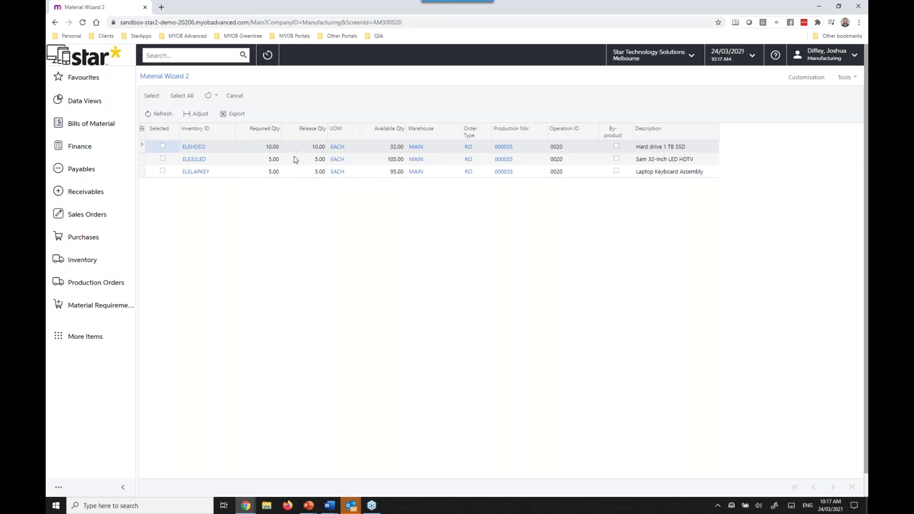
pyautogui.click(181, 98)
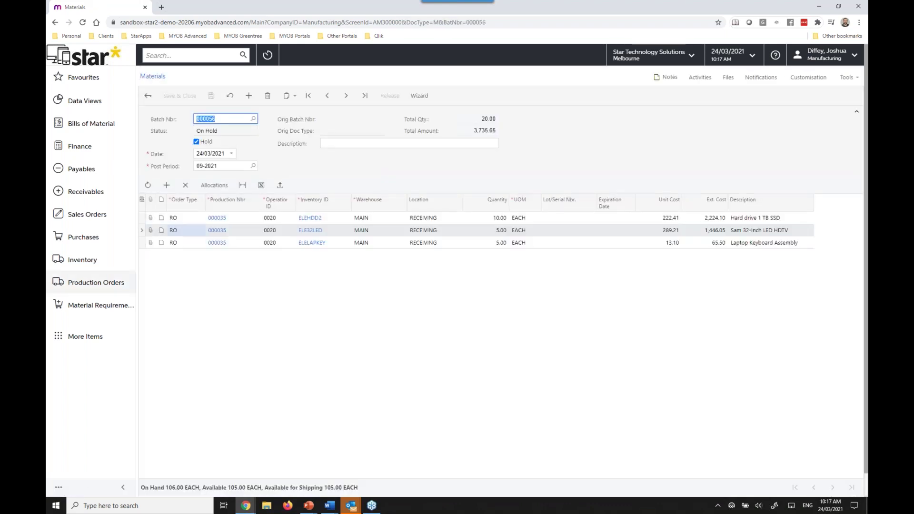
pyautogui.click(196, 142)
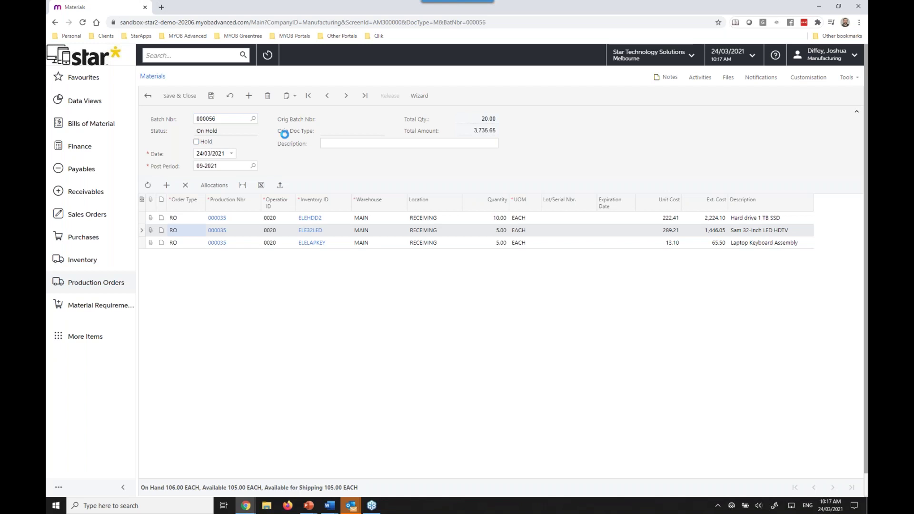
pyautogui.click(390, 96)
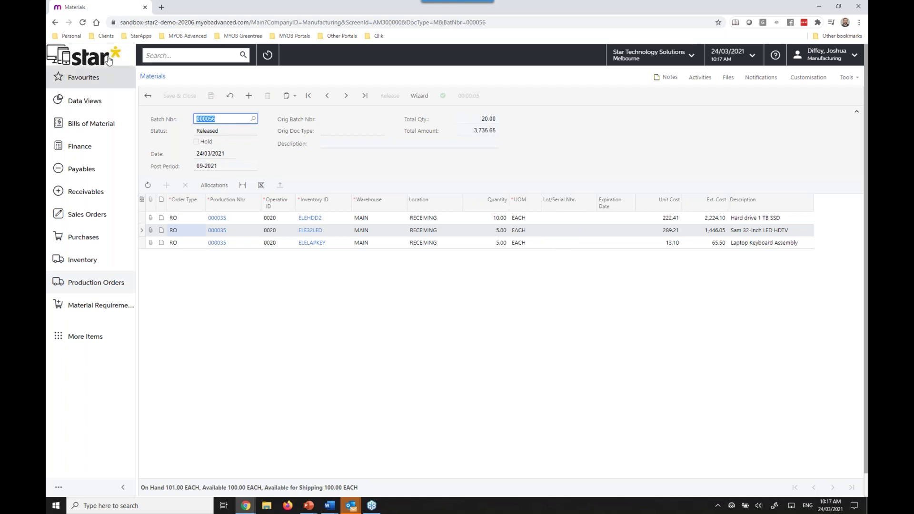
# Step: Return to the production order and check its actual material cost, material variance and WIP total
pyautogui.rightClick(55, 23)
pyautogui.click(58, 47)
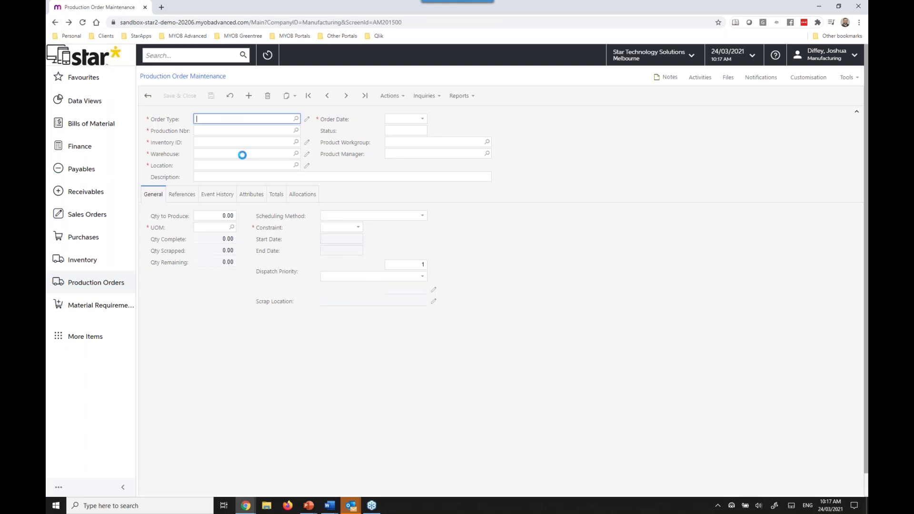
pyautogui.click(280, 202)
pyautogui.click(362, 266)
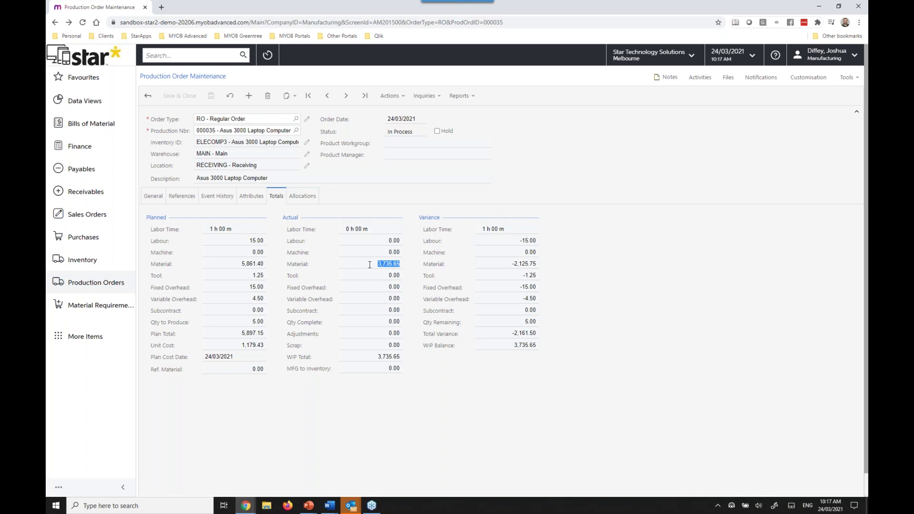
pyautogui.click(511, 265)
pyautogui.click(375, 357)
pyautogui.click(387, 95)
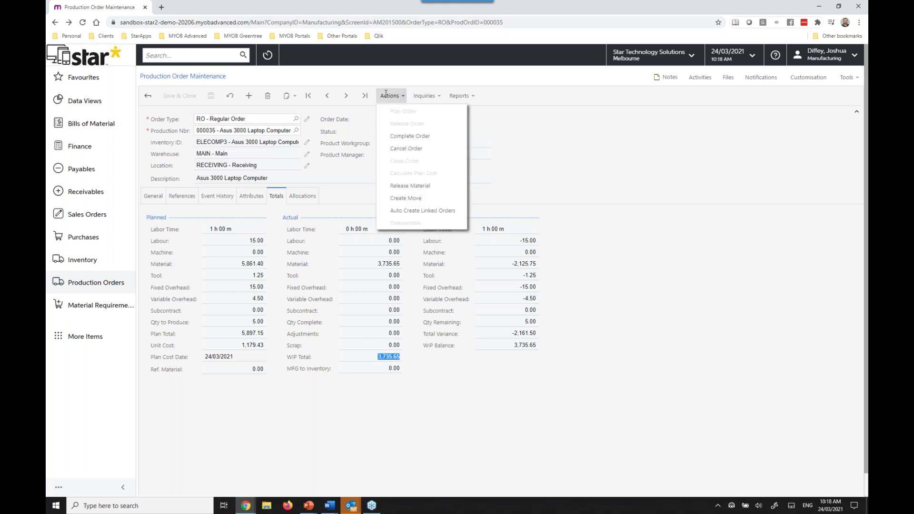
pyautogui.click(582, 156)
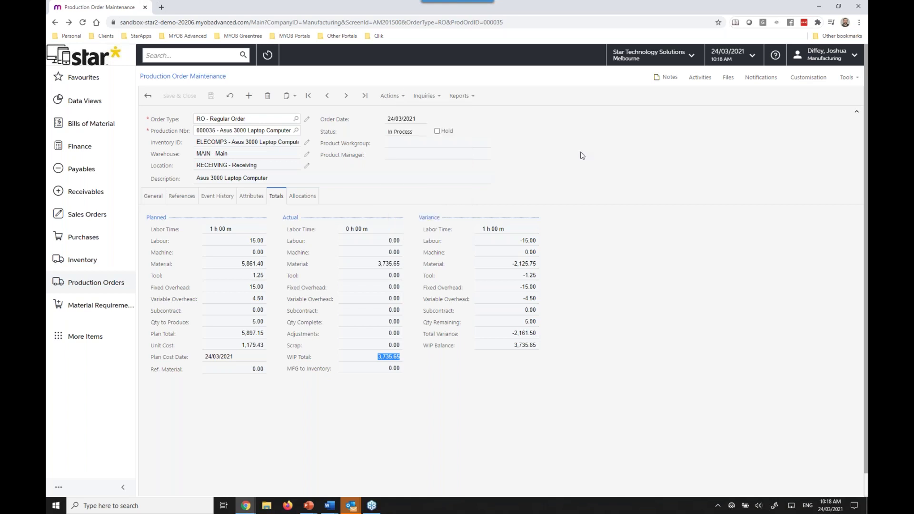
pyautogui.click(582, 156)
pyautogui.click(88, 284)
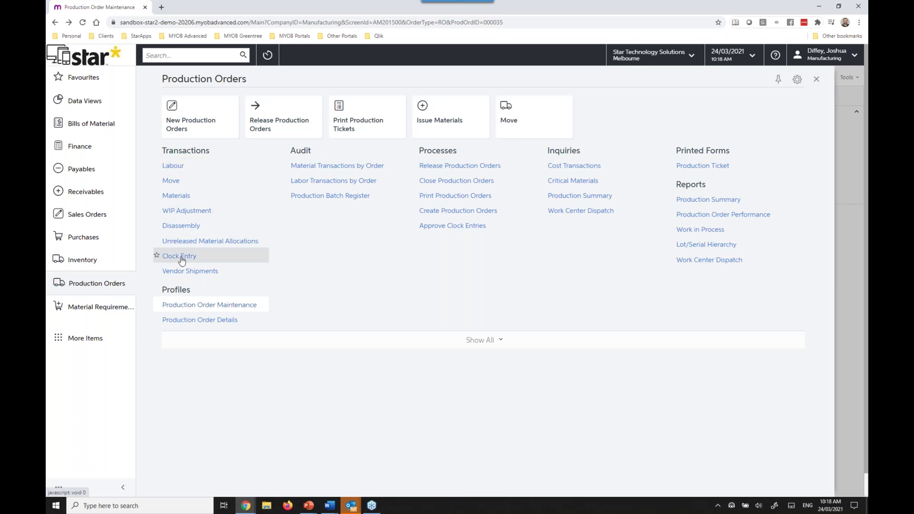
pyautogui.click(817, 81)
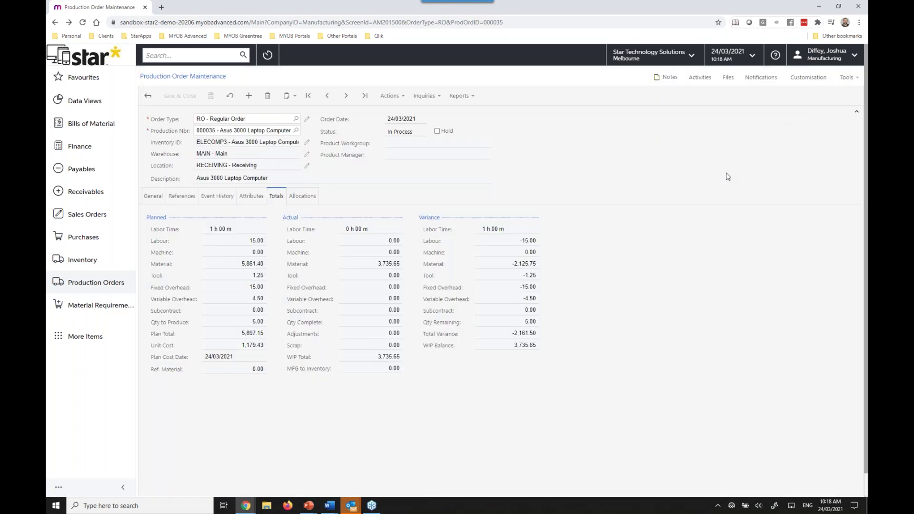
# Step: Create a move of 3 units of ELECOMP3 at operation 0010, take it off hold and release it
pyautogui.click(390, 97)
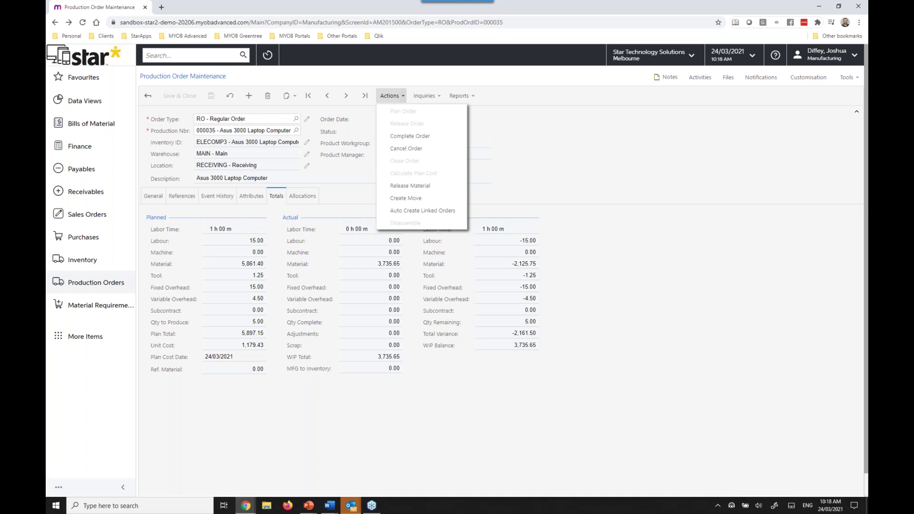
pyautogui.click(408, 198)
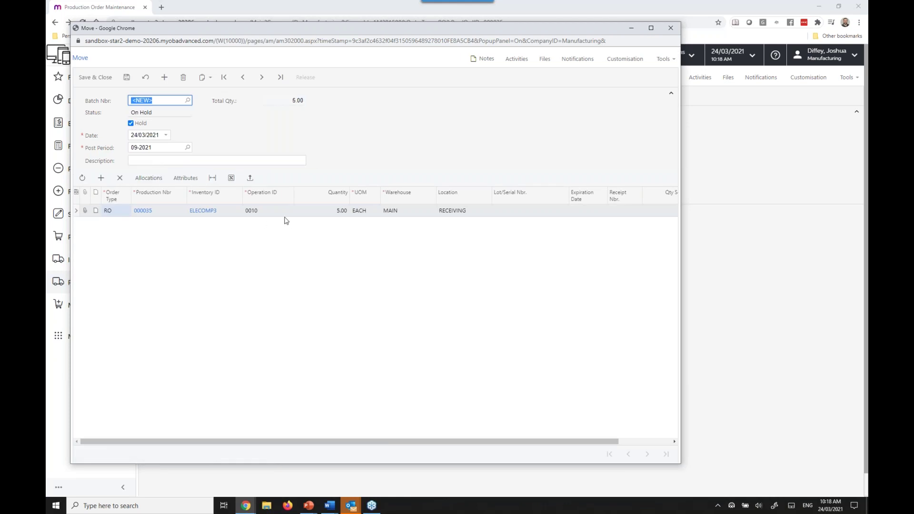
pyautogui.click(328, 218)
pyautogui.write('3')
pyautogui.press('Tab')
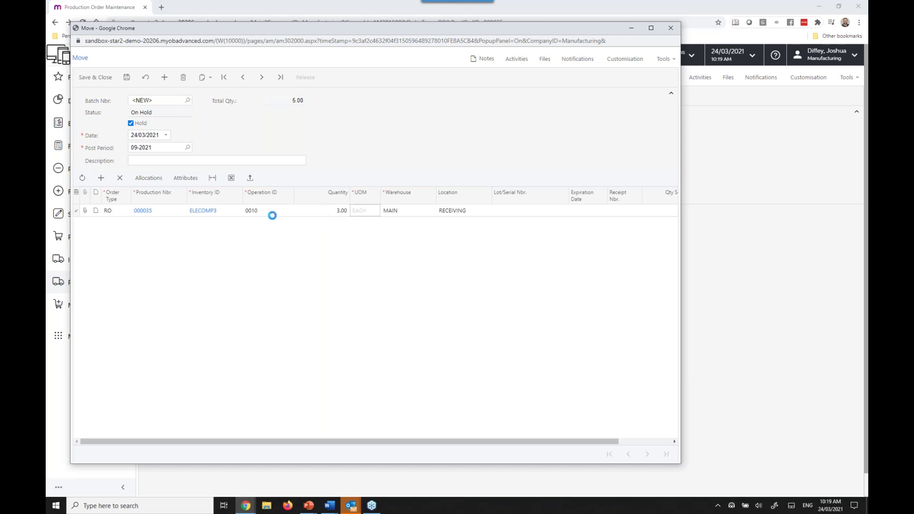
pyautogui.click(141, 123)
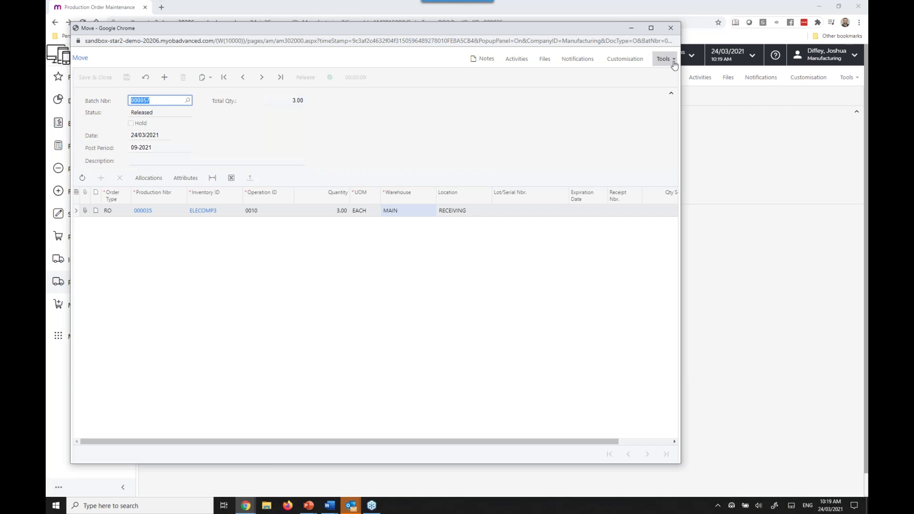
pyautogui.click(671, 28)
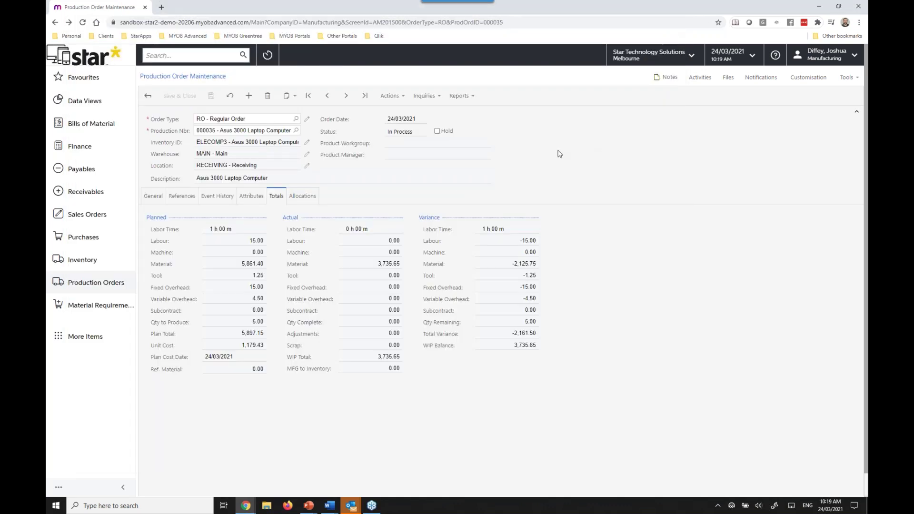
# Step: Examine the production details for the Soldering and Assembly Station quantities to produce, complete and remaining, and return to the order
pyautogui.click(390, 97)
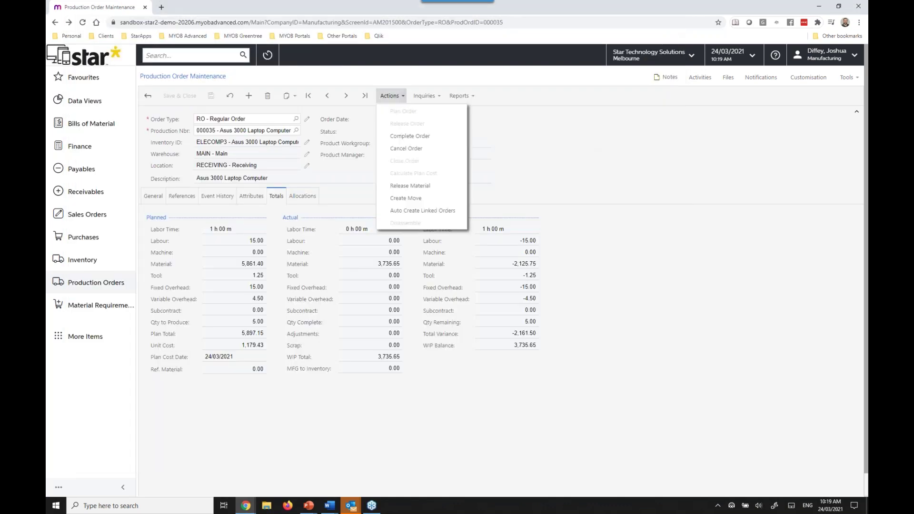
pyautogui.click(420, 96)
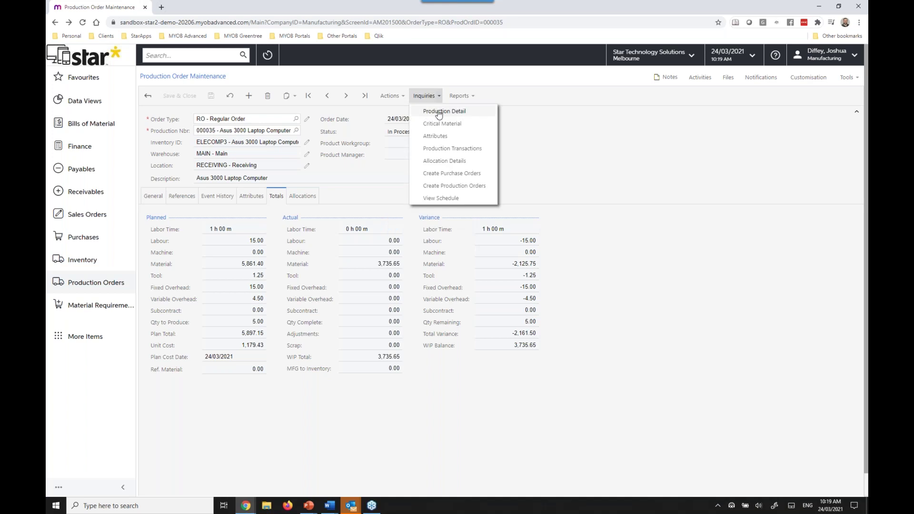
pyautogui.click(443, 112)
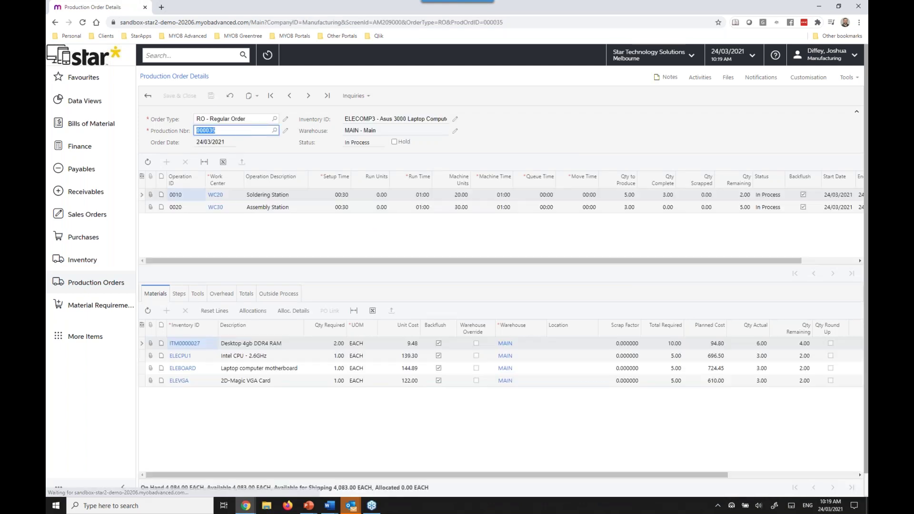
pyautogui.click(294, 195)
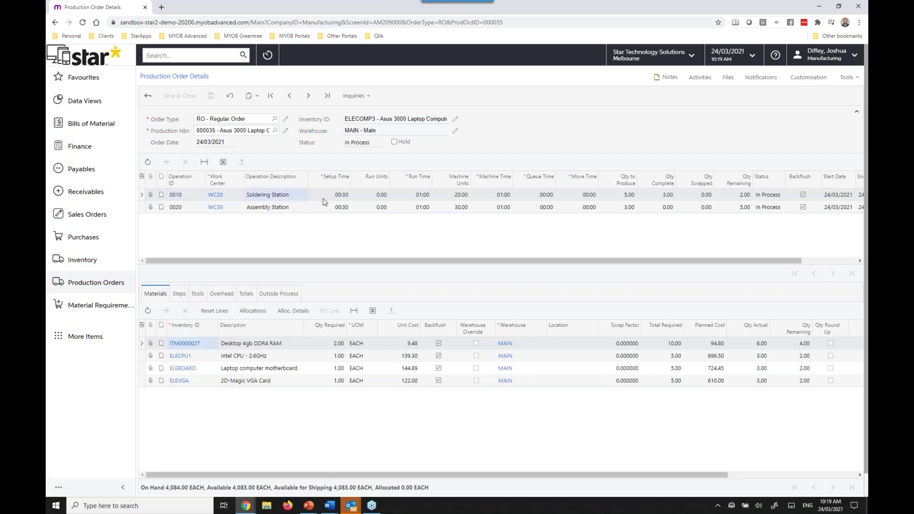
pyautogui.click(622, 196)
pyautogui.click(667, 197)
pyautogui.click(737, 199)
pyautogui.click(624, 207)
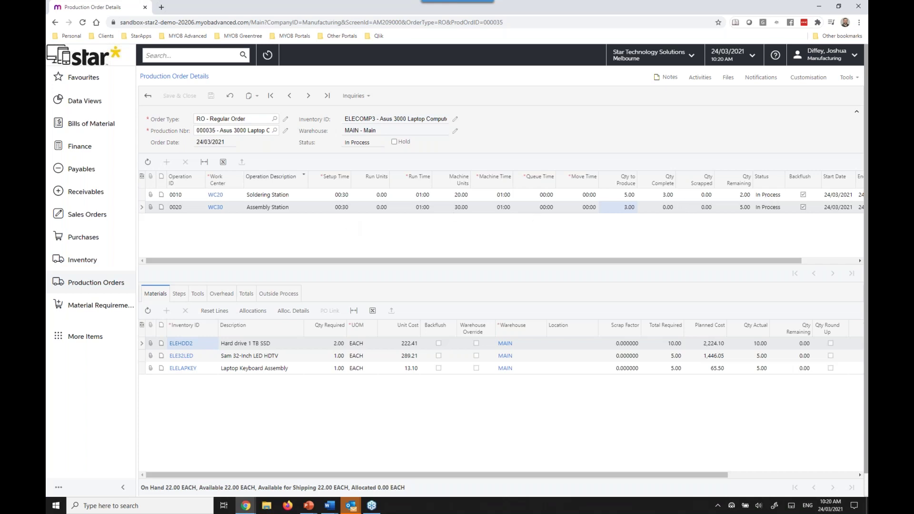
pyautogui.click(54, 23)
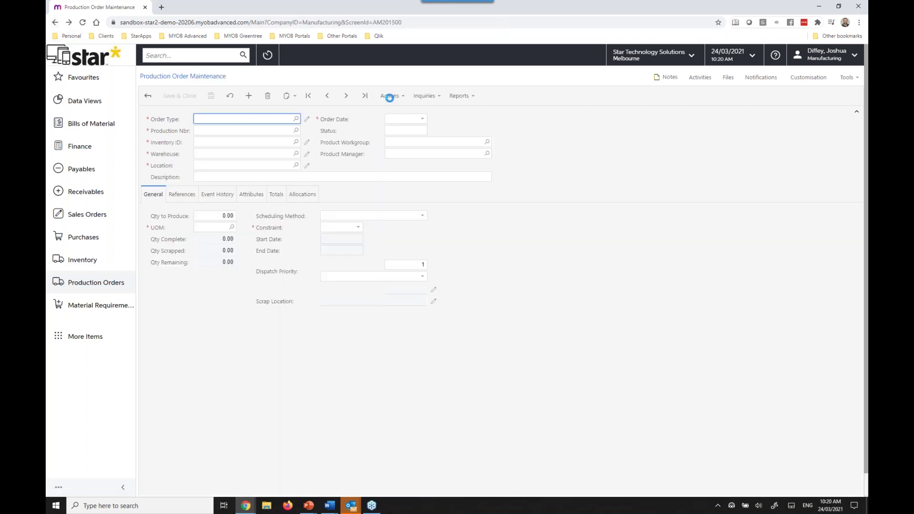
# Step: Create a second move for 2 units of ELECOMP3 at operation 0010, take it off hold and release it
pyautogui.click(391, 96)
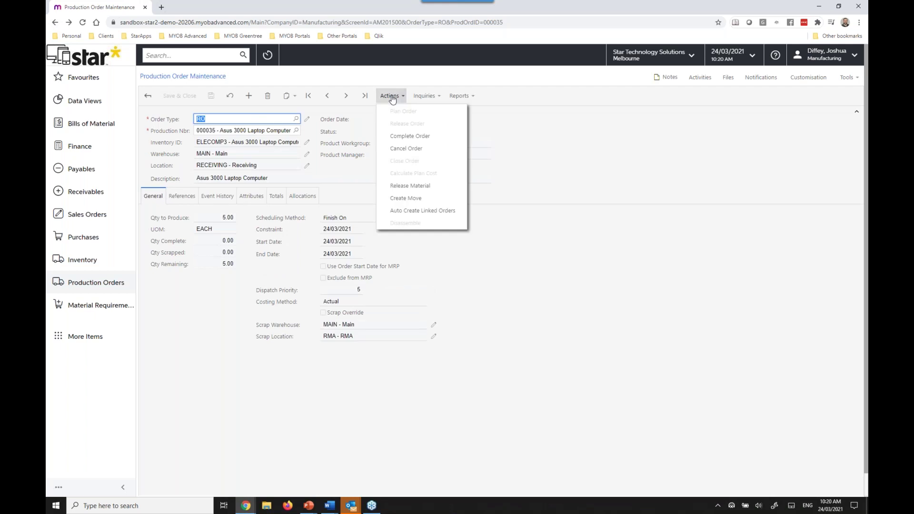
pyautogui.click(419, 201)
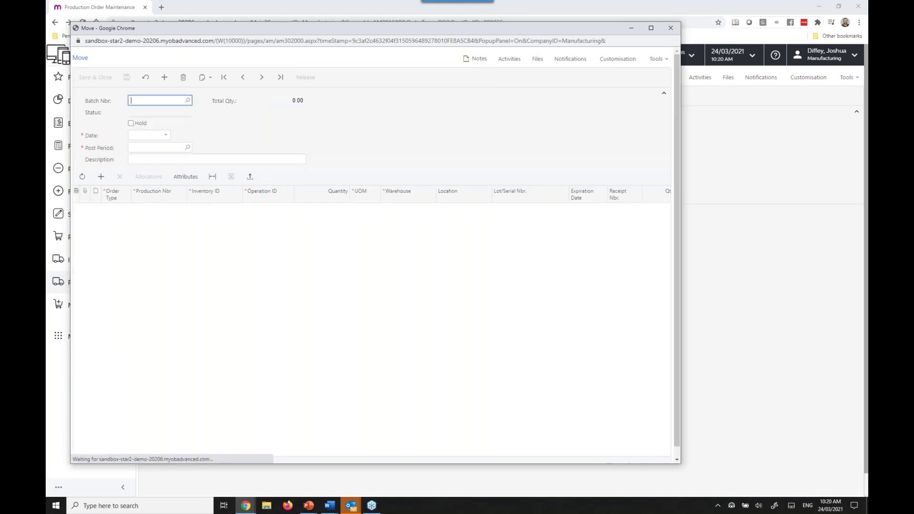
pyautogui.click(140, 125)
pyautogui.click(139, 125)
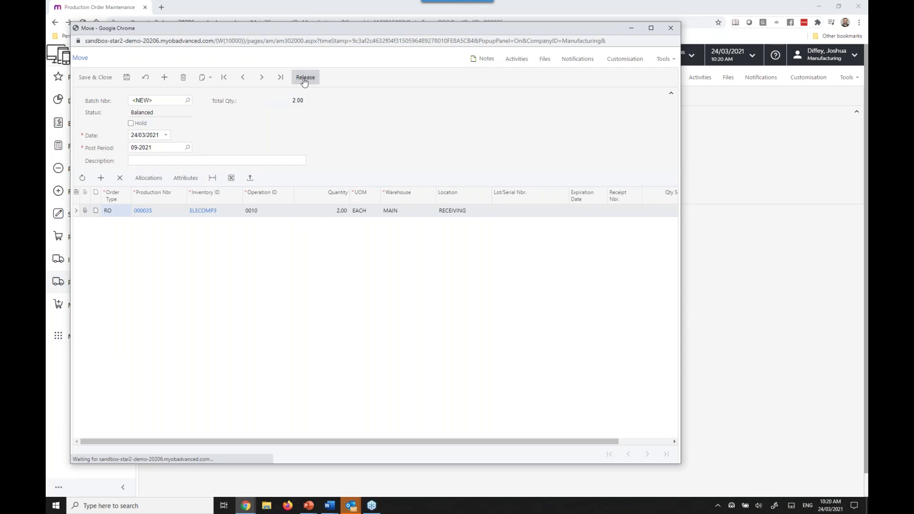
pyautogui.click(304, 79)
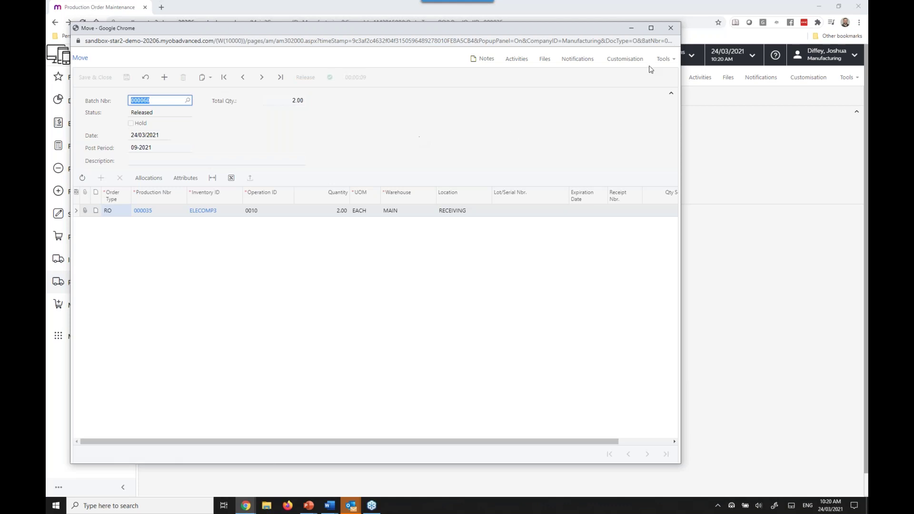
# Step: Return to the production order and check its actual material cost, labour cost and WIP total
pyautogui.click(671, 28)
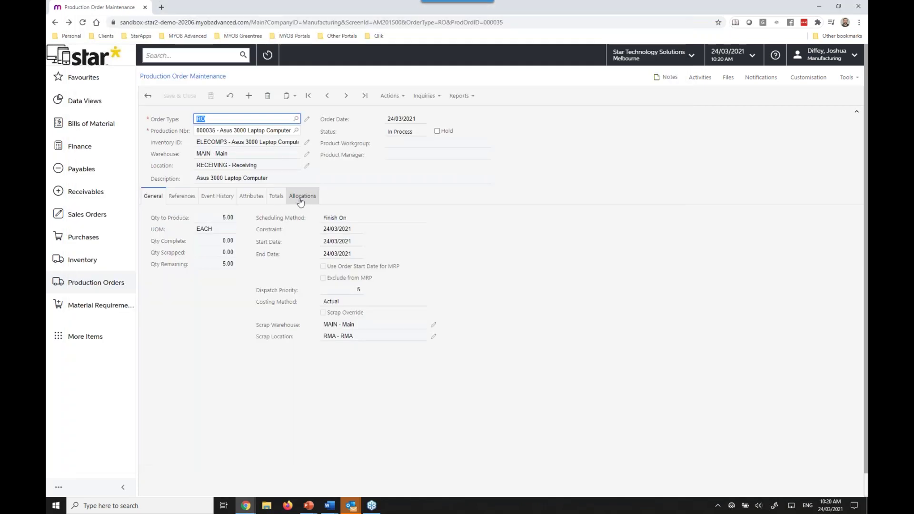
pyautogui.click(278, 198)
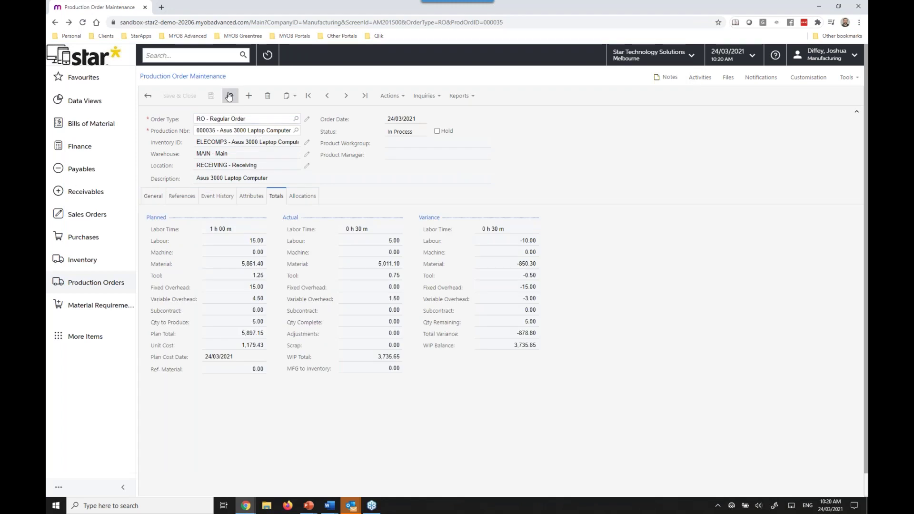
pyautogui.click(361, 264)
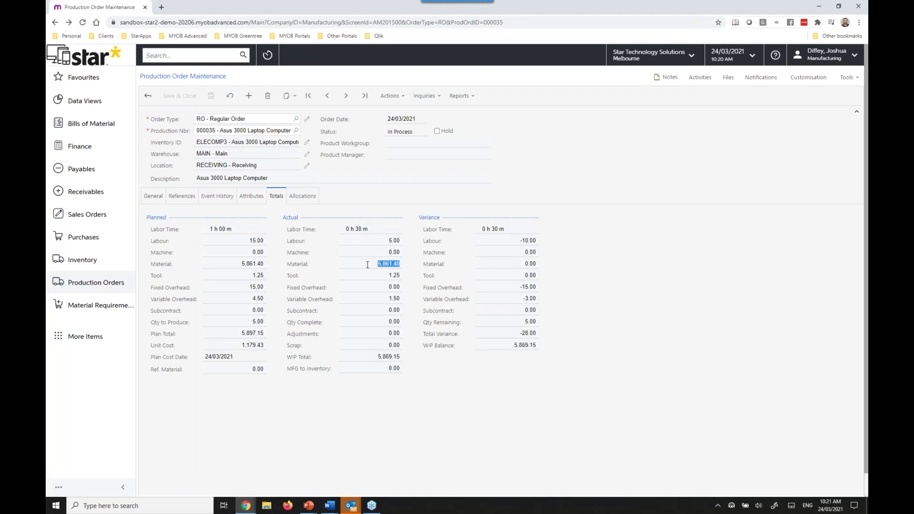
pyautogui.click(366, 240)
pyautogui.click(377, 357)
# Step: Create a move of 5 units of ELECOMP3 at operation 0020, take it off hold and try to save it
pyautogui.click(389, 96)
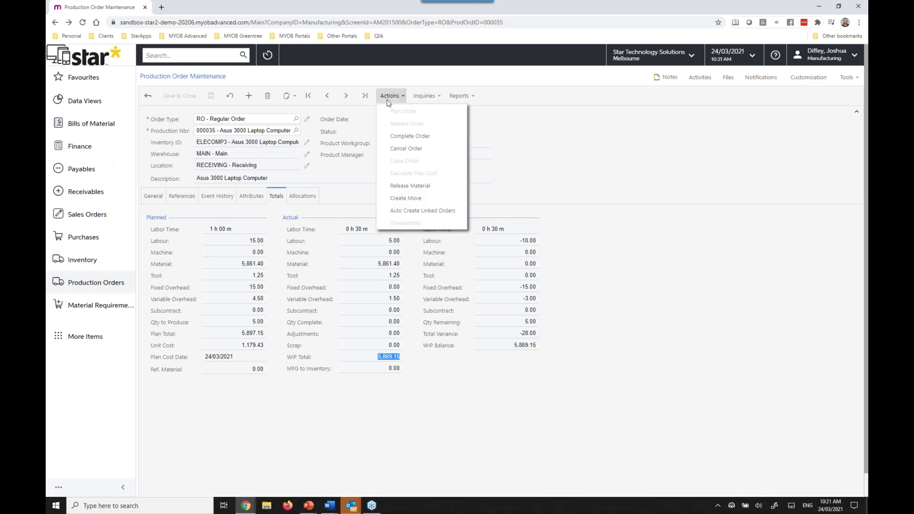
pyautogui.click(408, 199)
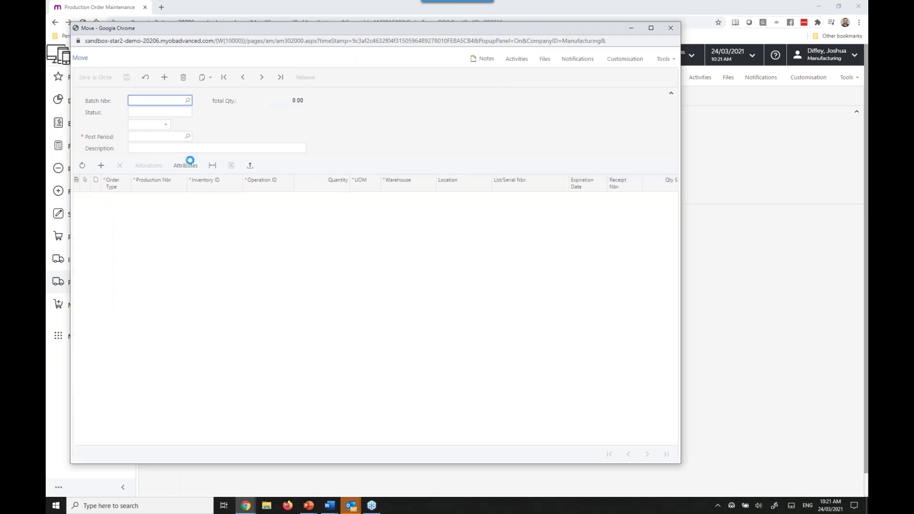
pyautogui.click(130, 124)
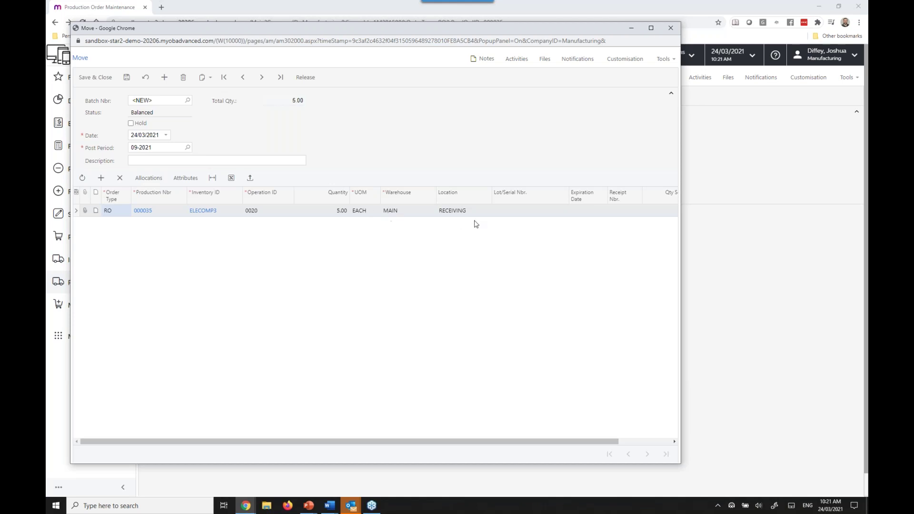
pyautogui.click(127, 80)
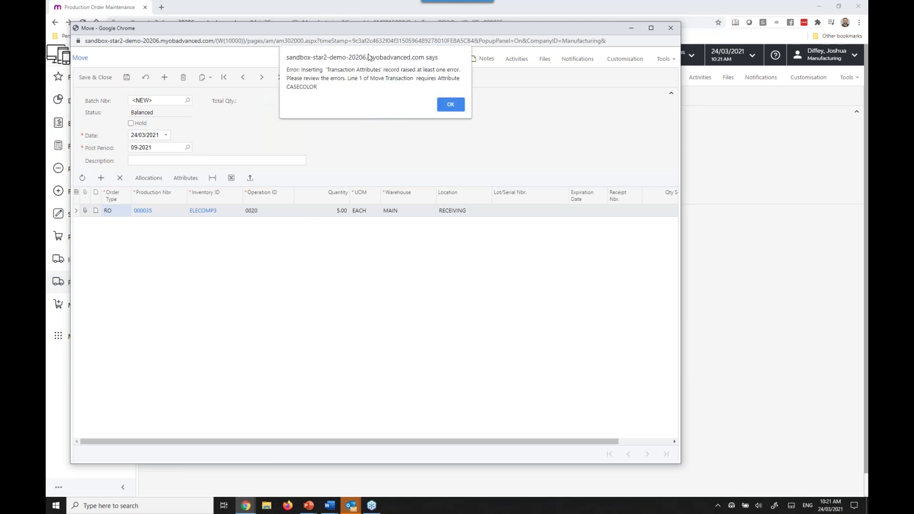
# Step: Set the move line's required Case Color production attribute to Blue
pyautogui.click(450, 105)
pyautogui.click(187, 178)
pyautogui.click(443, 223)
pyautogui.click(443, 222)
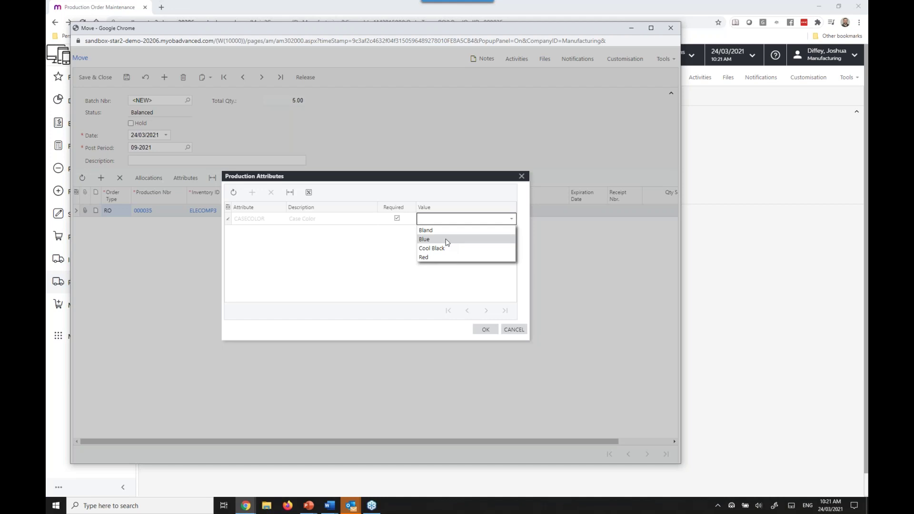
pyautogui.click(447, 239)
pyautogui.click(486, 329)
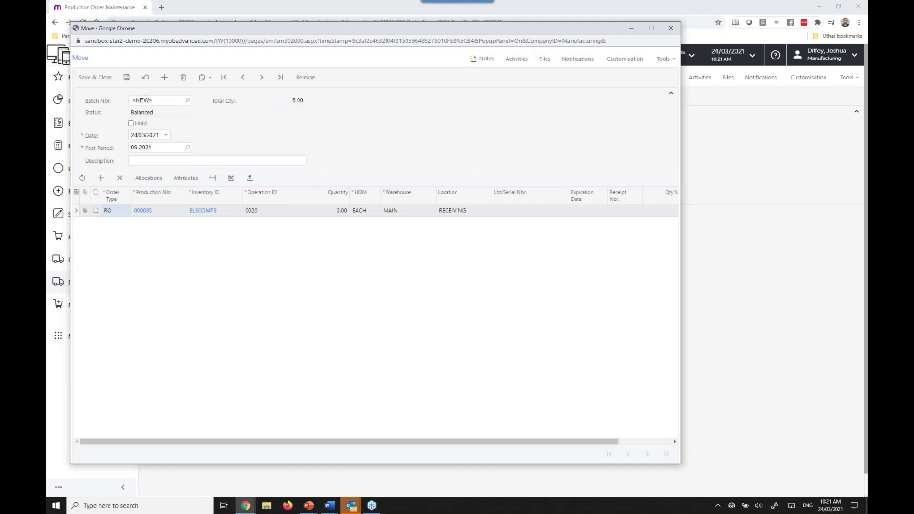
# Step: Generate serial numbers for the five units starting at SN100289 and release the move
pyautogui.click(141, 178)
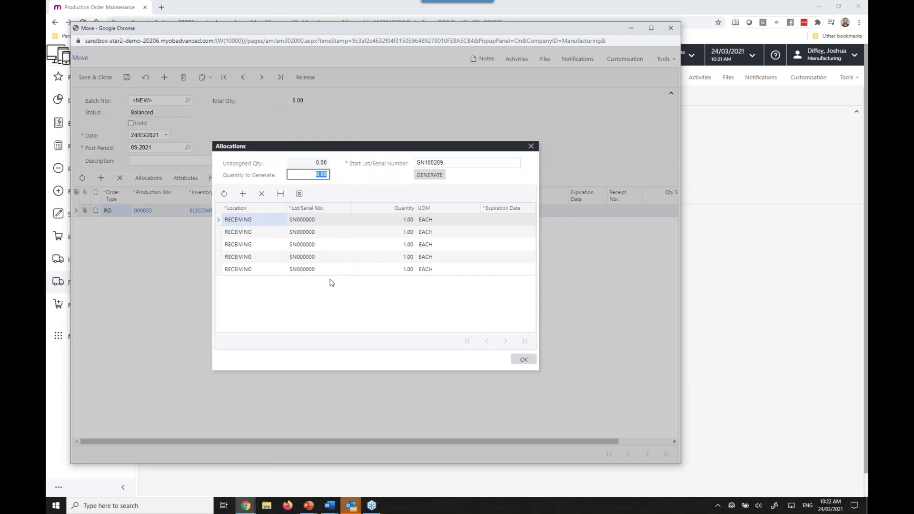
pyautogui.click(439, 177)
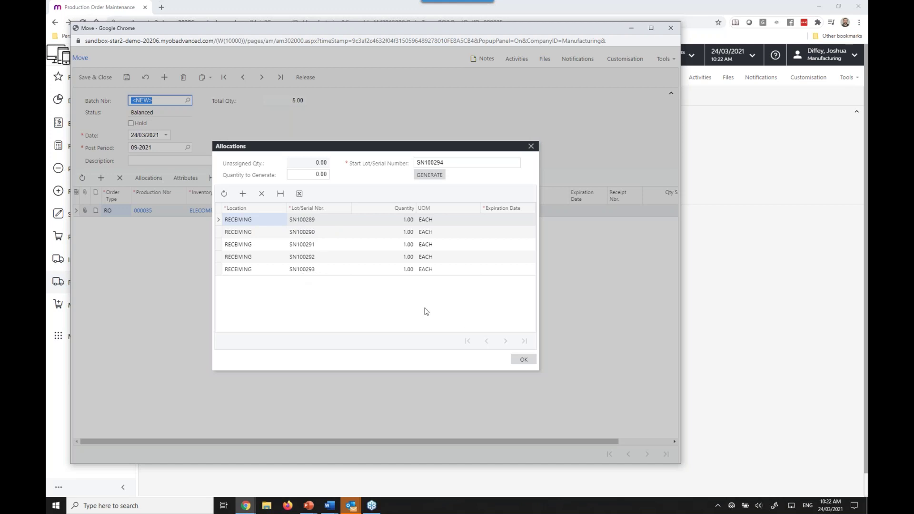
pyautogui.click(528, 365)
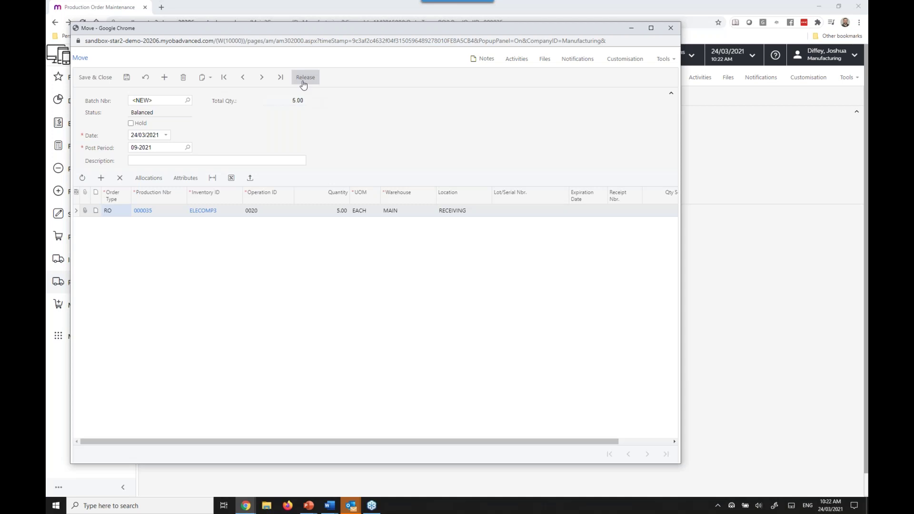
pyautogui.click(304, 76)
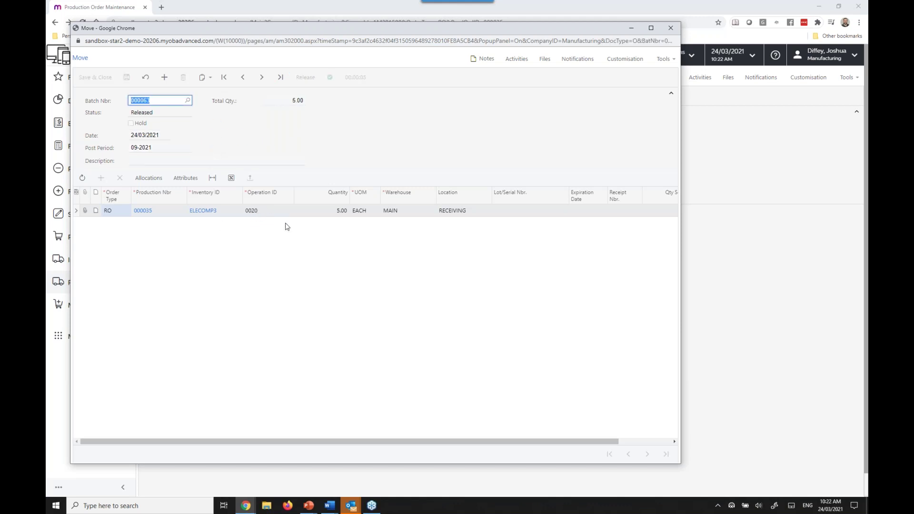
# Step: Return to the production order, refresh it and check its status, variances and MFG to Inventory total
pyautogui.click(671, 28)
pyautogui.click(230, 96)
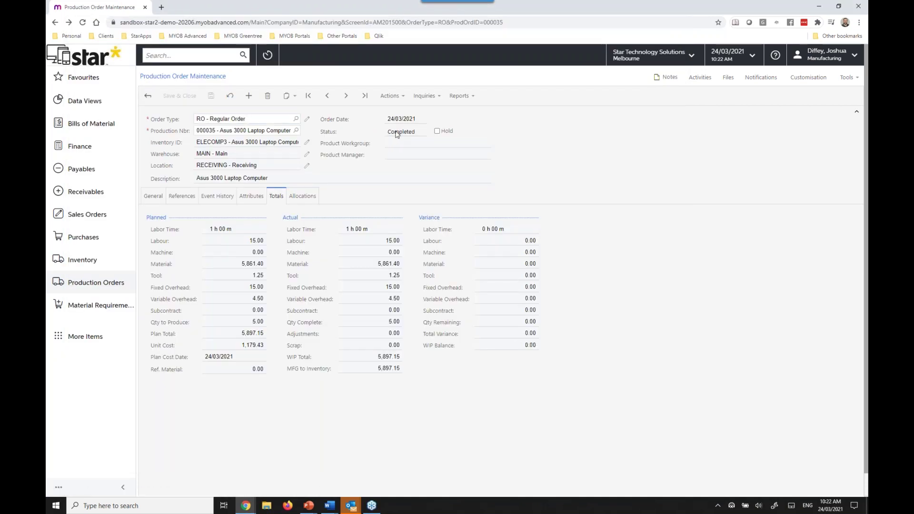
pyautogui.doubleClick(374, 370)
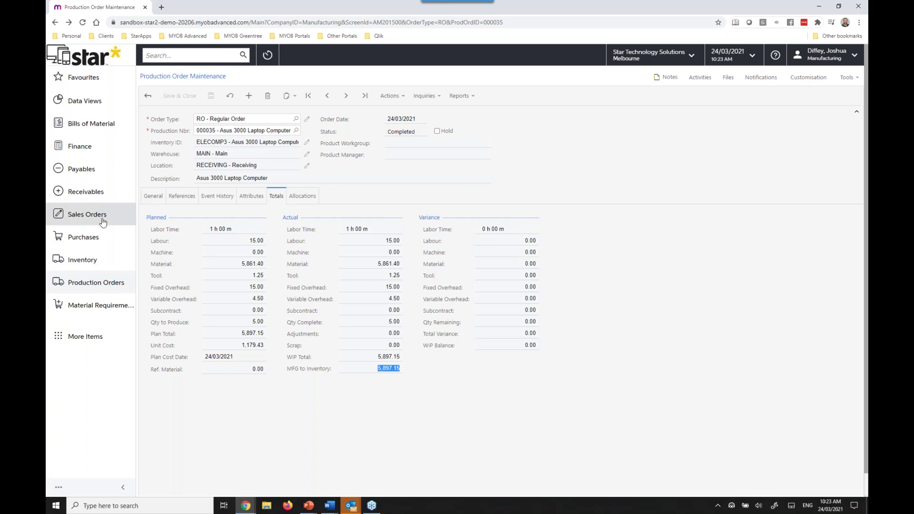
# Step: Open sales order 001717 for AC Equipment from the favourite records
pyautogui.click(72, 219)
pyautogui.click(260, 57)
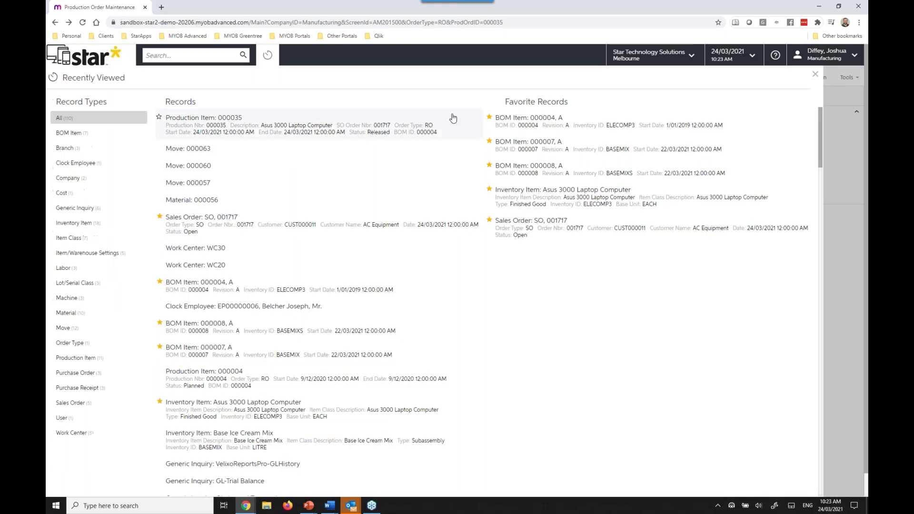
pyautogui.click(550, 226)
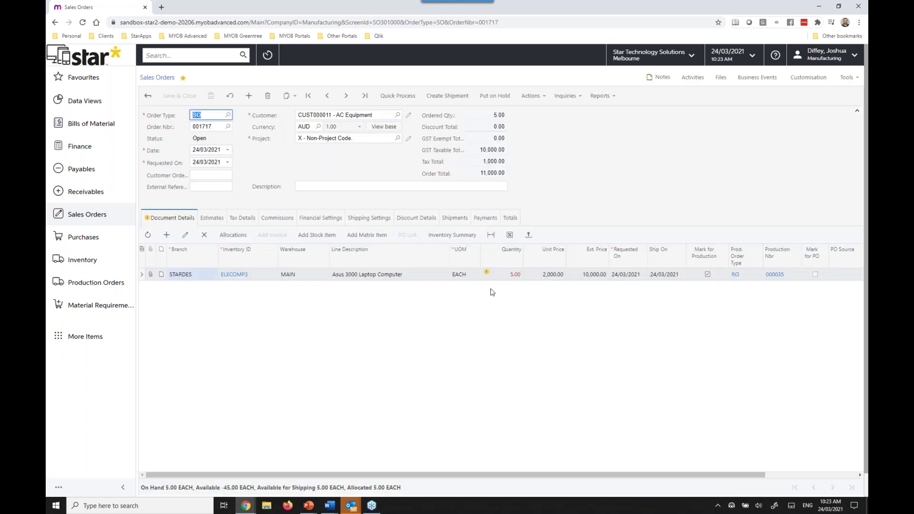
# Step: Examine the serial numbers allocated to the ELECOMP3 line and the order's quick-process shipping and invoicing options without processing it
pyautogui.click(233, 234)
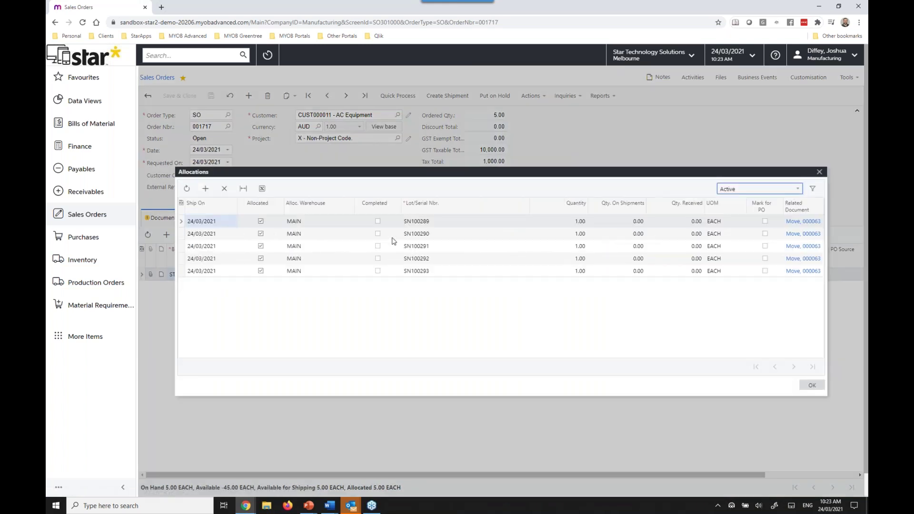
pyautogui.click(433, 222)
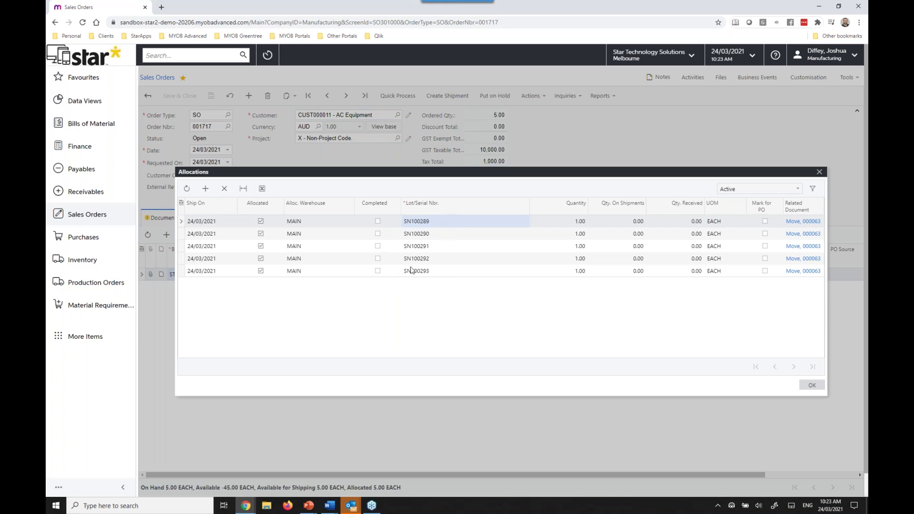
pyautogui.click(817, 387)
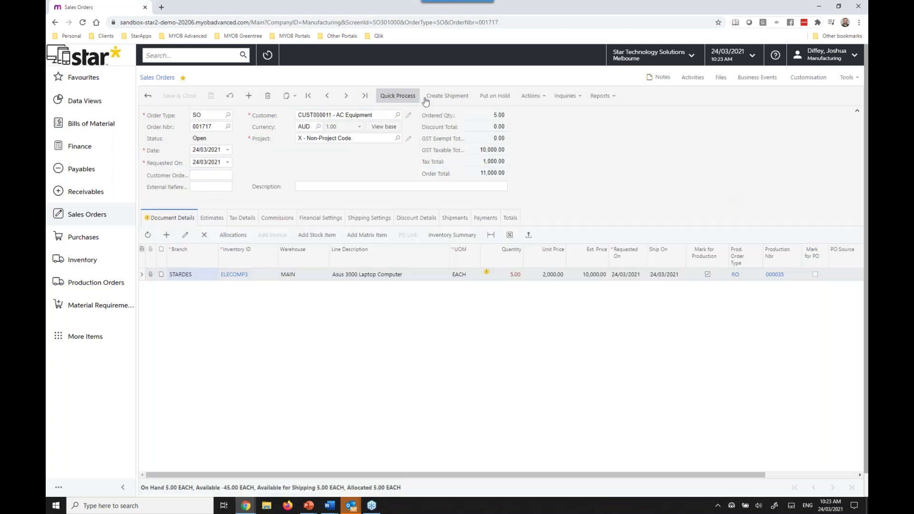
pyautogui.click(398, 95)
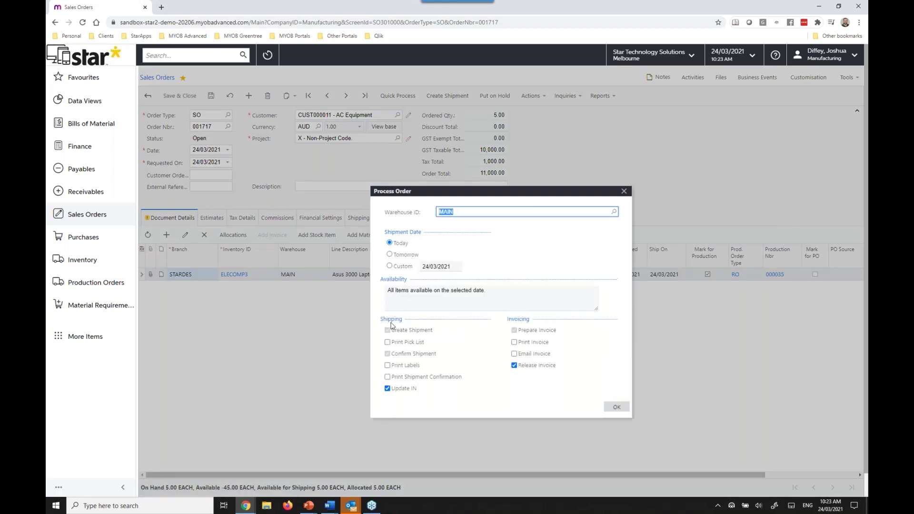
pyautogui.click(624, 192)
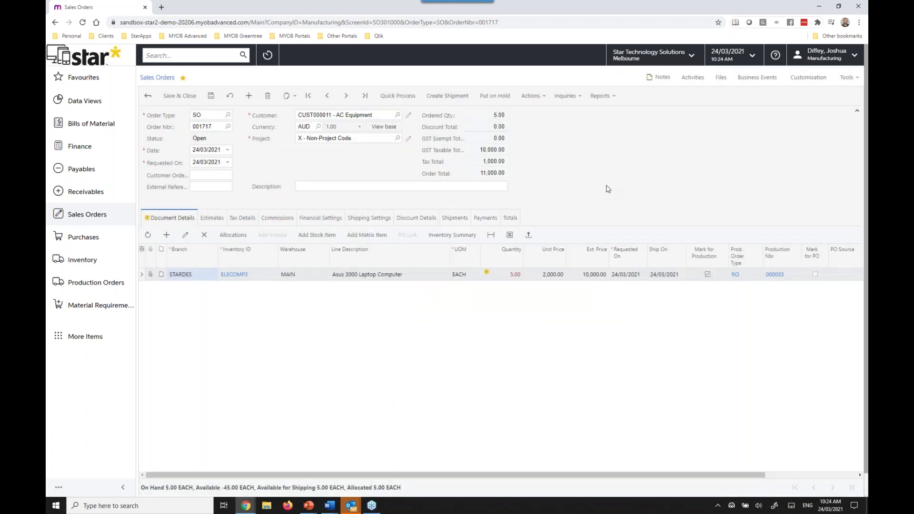
# Step: Switch the company to Star Dessert Solutions, leaving the sales order without saving
pyautogui.click(640, 65)
pyautogui.click(654, 103)
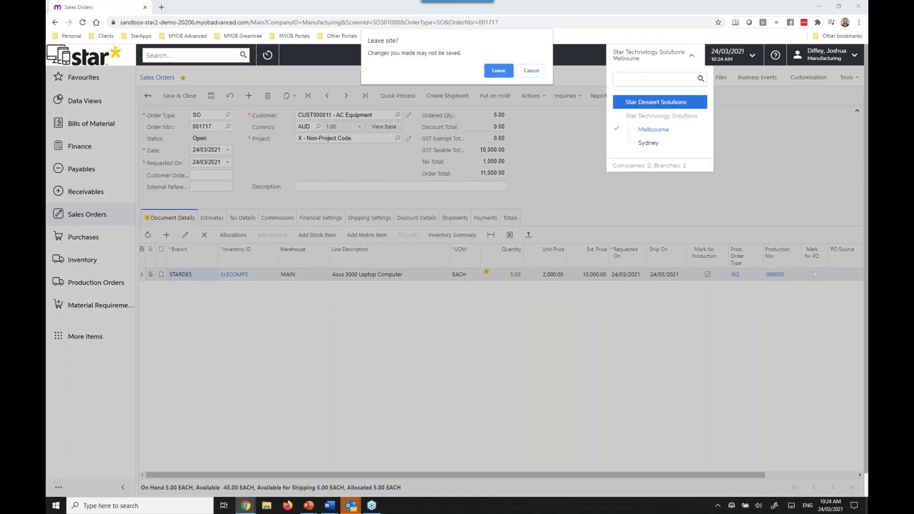
pyautogui.click(505, 69)
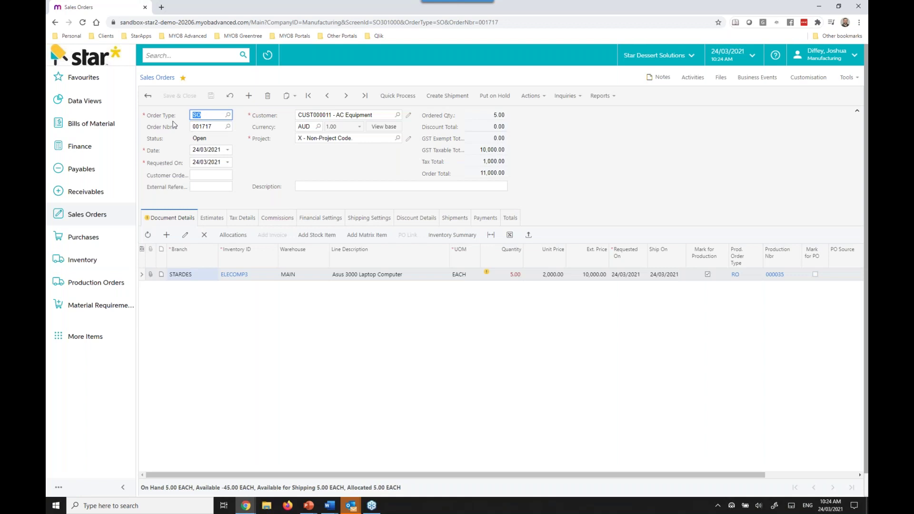
# Step: Open favourite bill of material 000008 for Strawberry Ice Cream Mix and select its Base Ice Cream Mix material
pyautogui.click(268, 57)
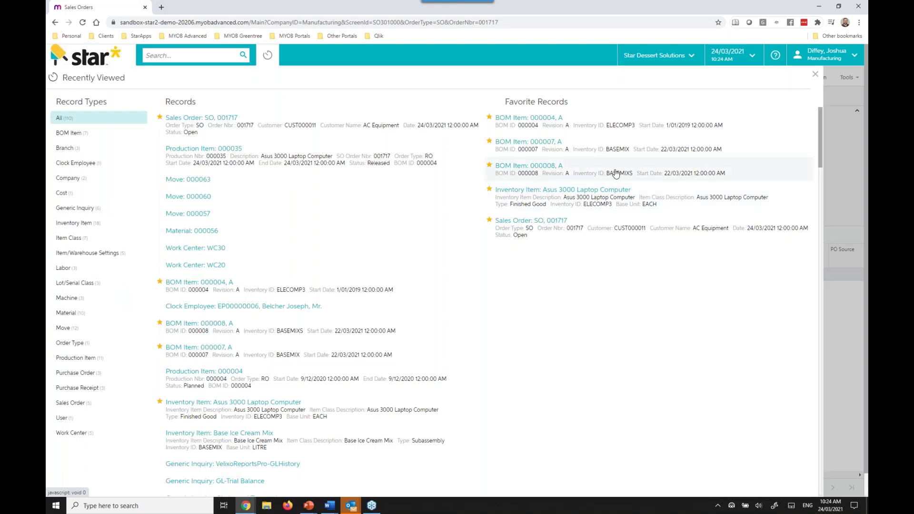
pyautogui.click(594, 177)
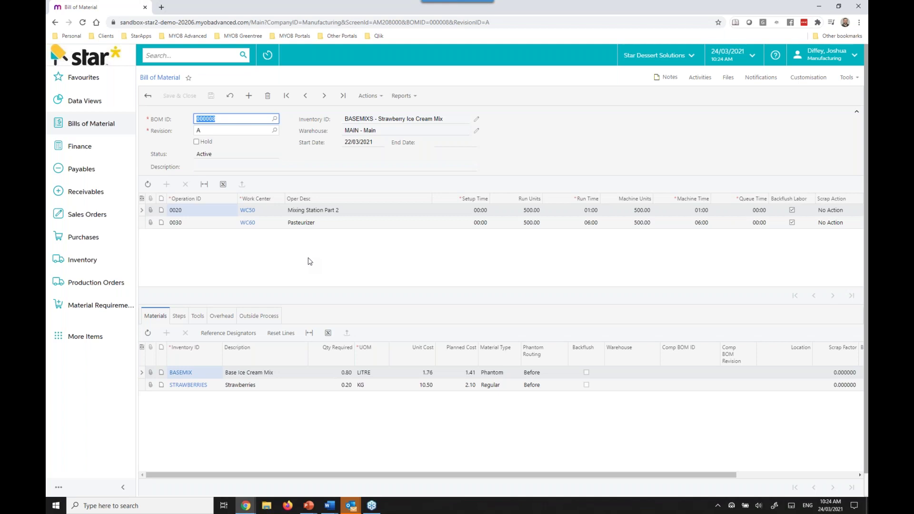
pyautogui.click(252, 376)
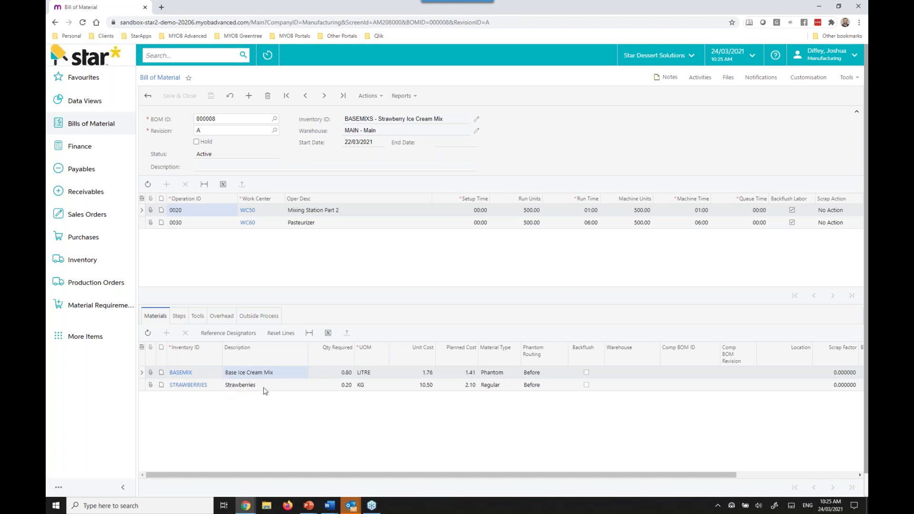
# Step: Open the BASEMIX stock item from the materials list and view its manufacturing settings
pyautogui.click(176, 373)
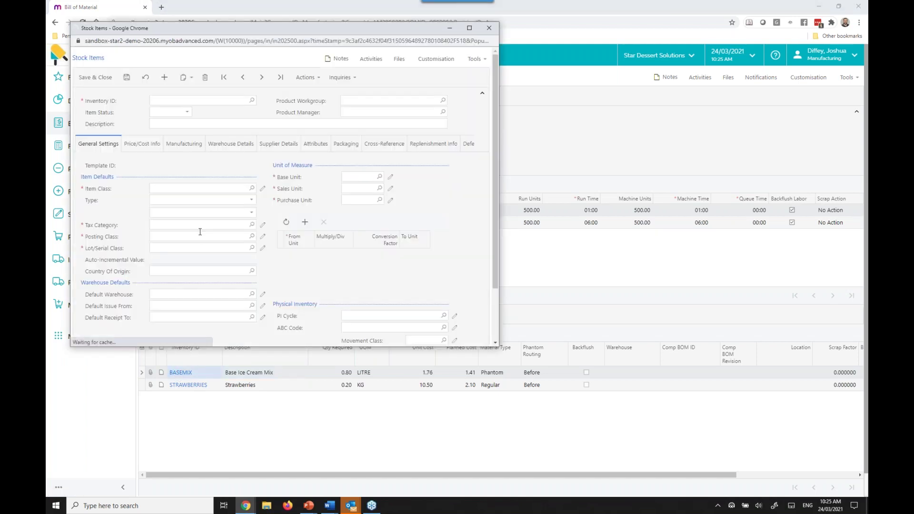
pyautogui.click(175, 144)
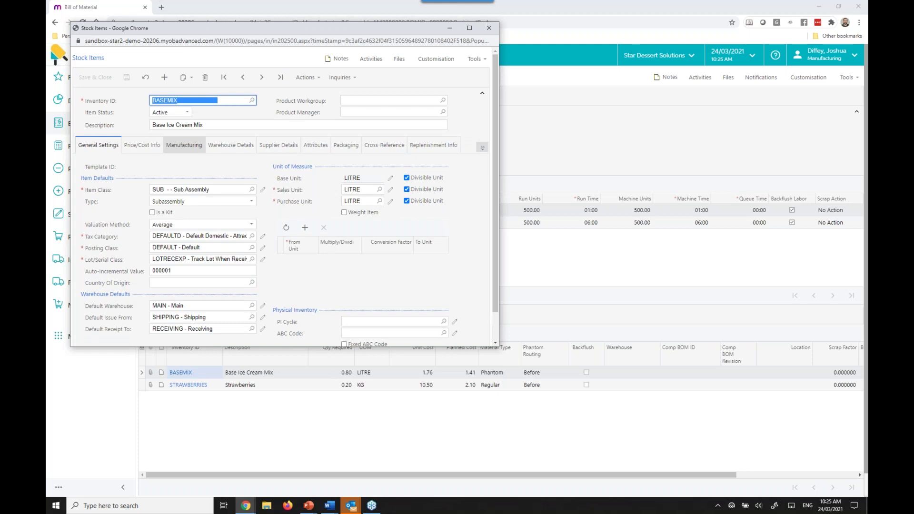
pyautogui.click(180, 147)
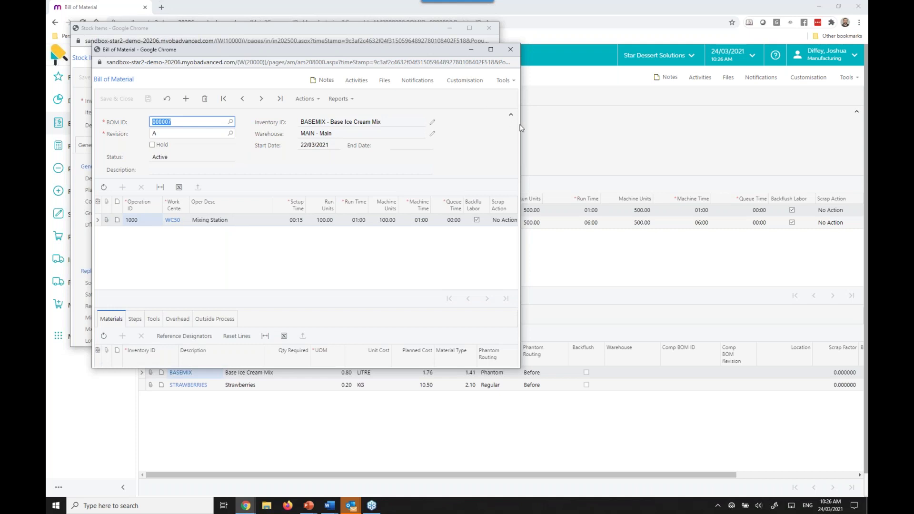
# Step: Examine the Mixing Station operation and materials in BASEMIX bill of material 000007, and return to the strawberry mix's bill of material
pyautogui.click(204, 221)
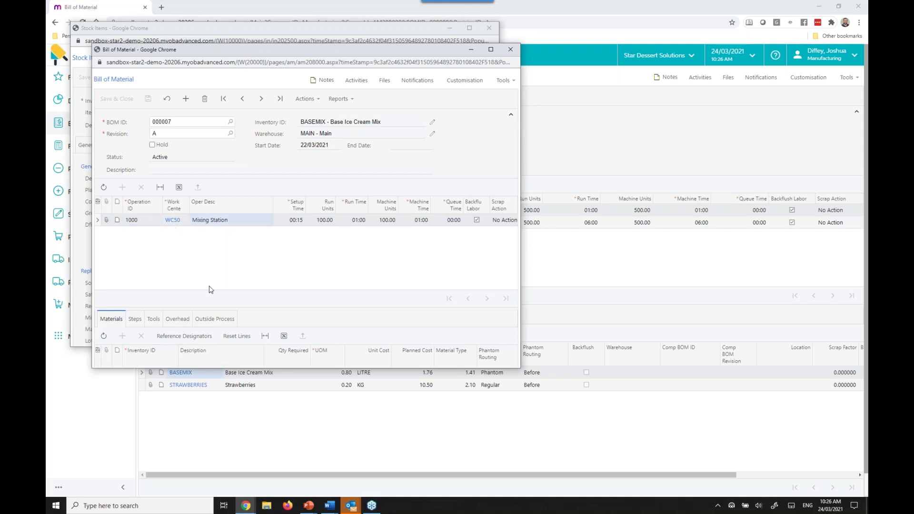
pyautogui.moveTo(253, 306); pyautogui.dragTo(259, 241)
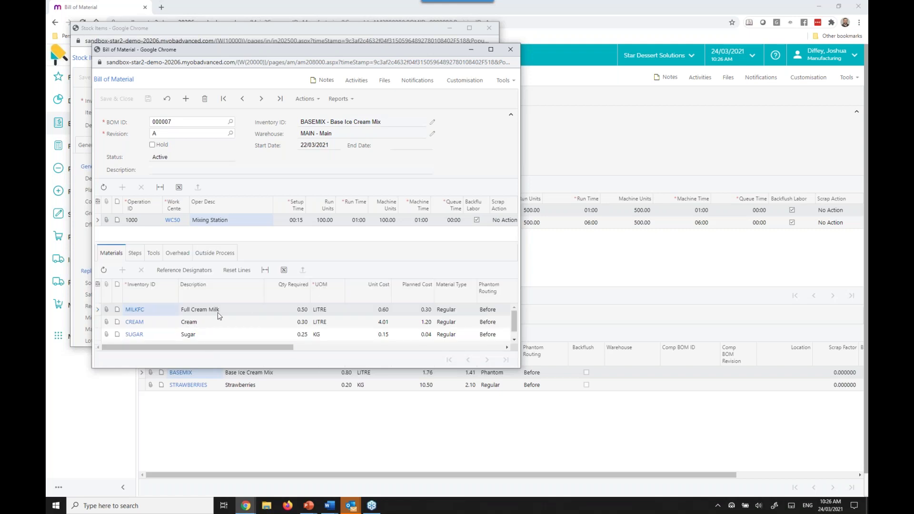
pyautogui.click(515, 341)
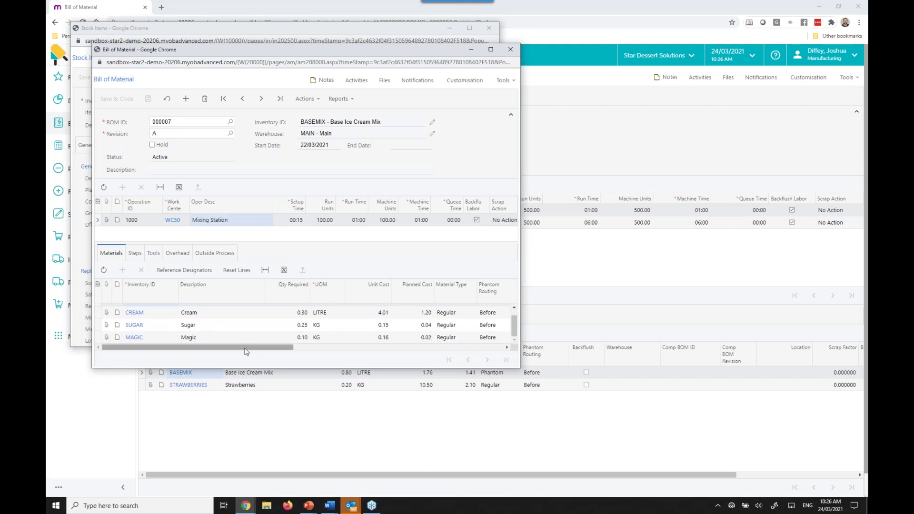
pyautogui.click(508, 50)
pyautogui.click(489, 29)
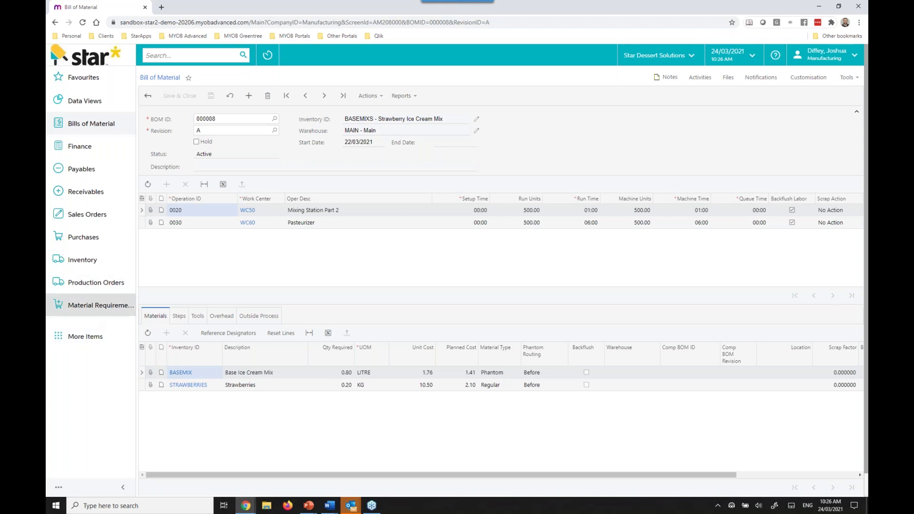
# Step: Open the MRP Exceptions inquiry and examine the late order entries for the KnightsCross laptop and the Bluetooth keyboard
pyautogui.click(82, 307)
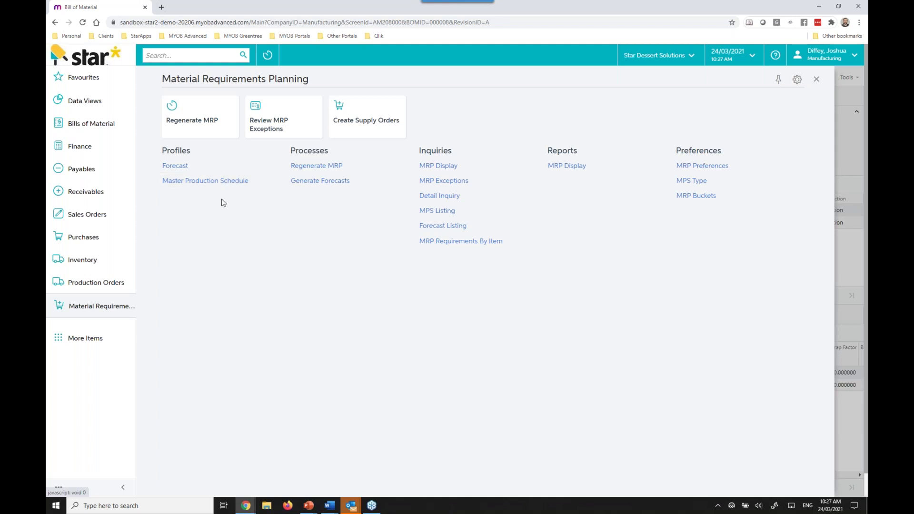
pyautogui.click(438, 184)
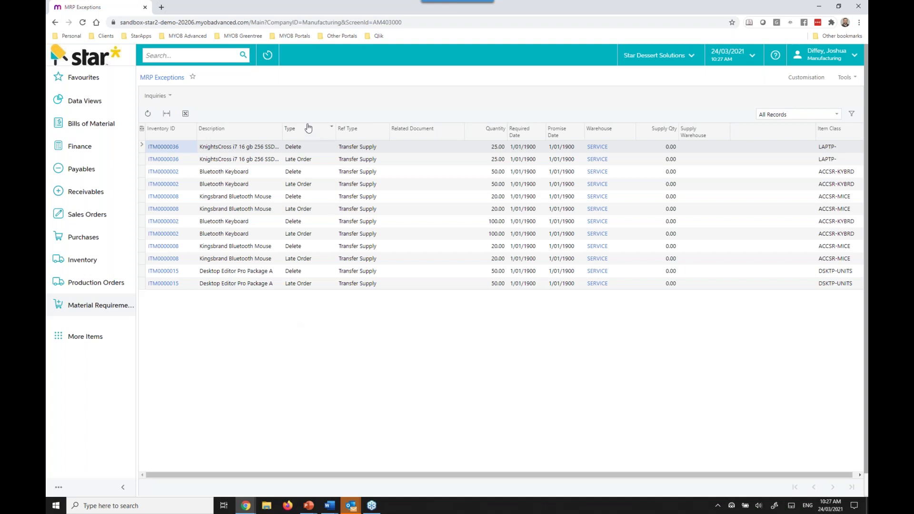
pyautogui.click(307, 160)
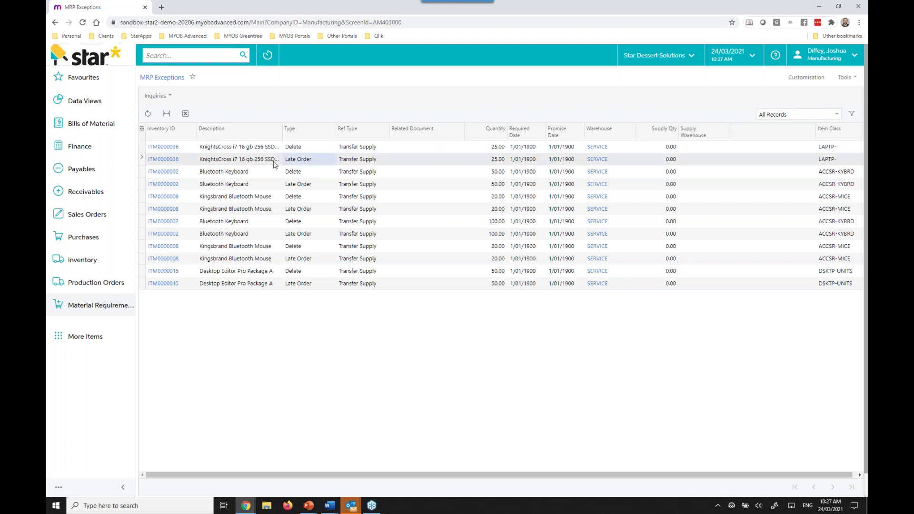
pyautogui.click(308, 185)
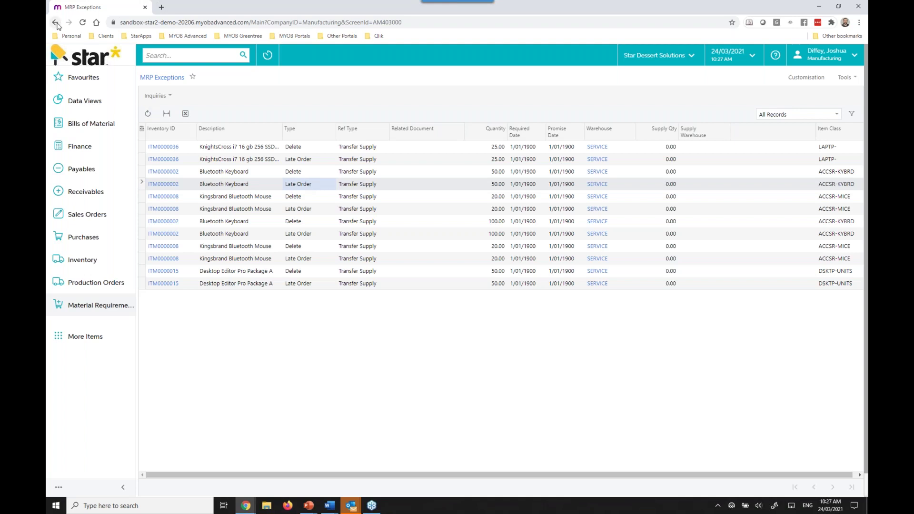
# Step: Open the MRP Display inquiry, filter it to Manufacturing Source, and examine the ice cream requirement and safety stock lines
pyautogui.click(96, 310)
pyautogui.click(452, 168)
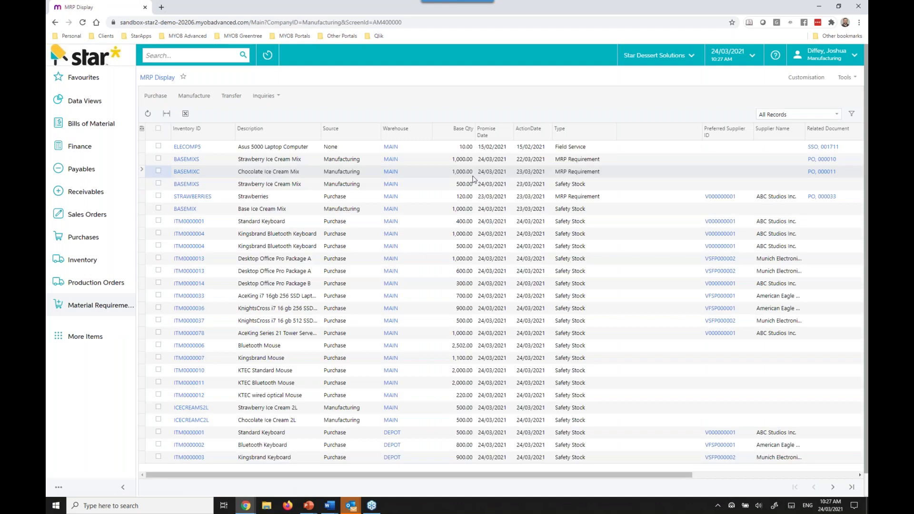
pyautogui.click(804, 117)
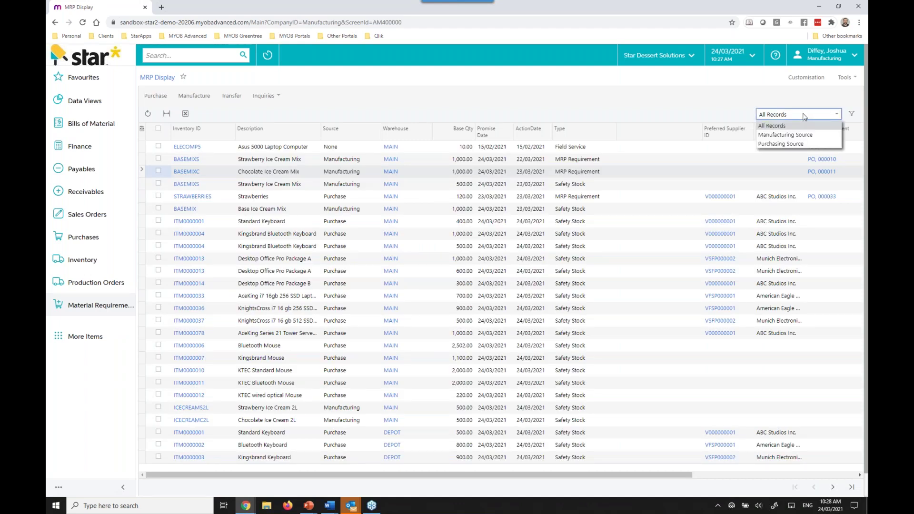
pyautogui.click(783, 134)
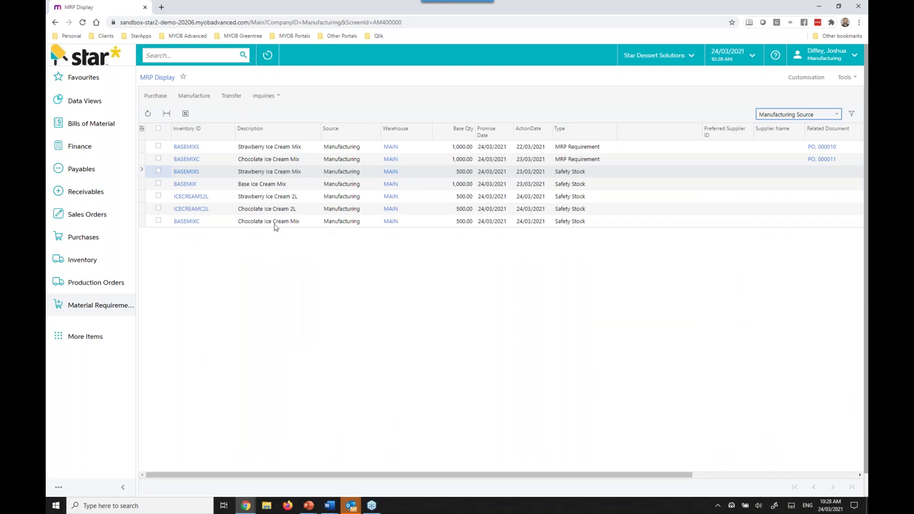
pyautogui.click(264, 199)
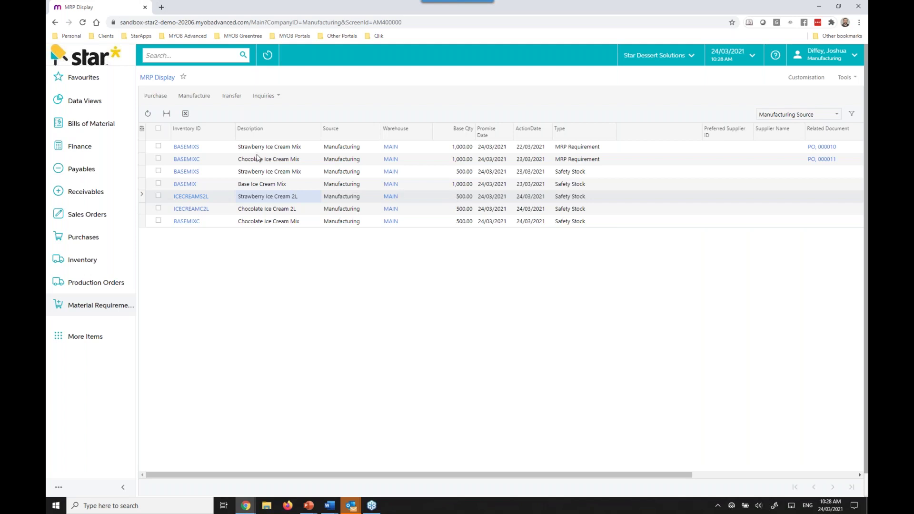
pyautogui.click(270, 175)
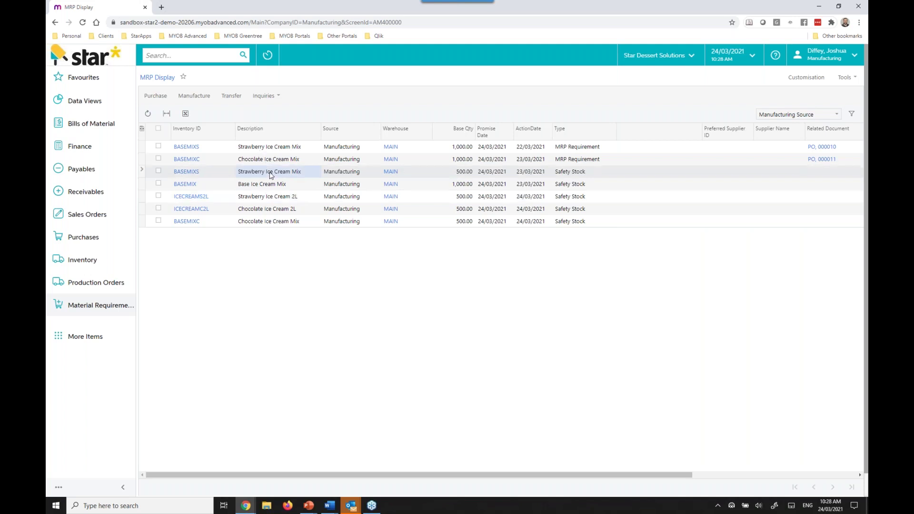
pyautogui.click(270, 149)
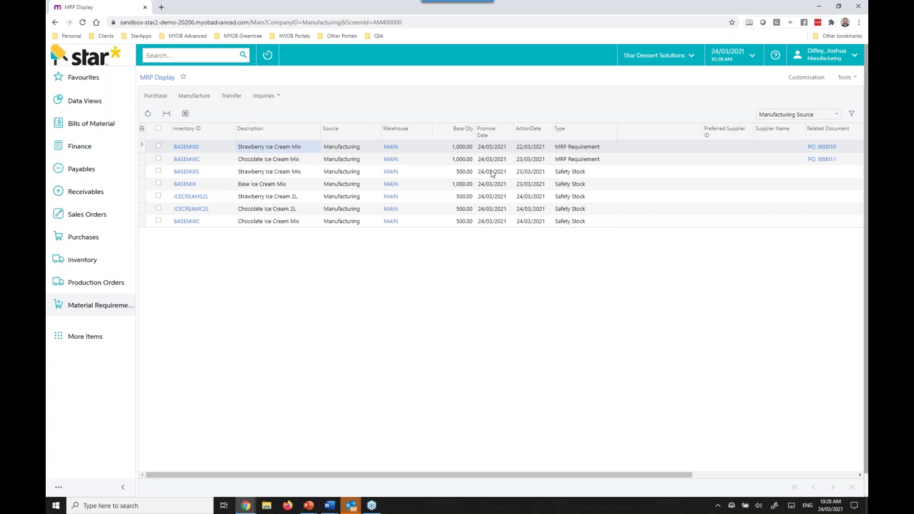
pyautogui.click(464, 174)
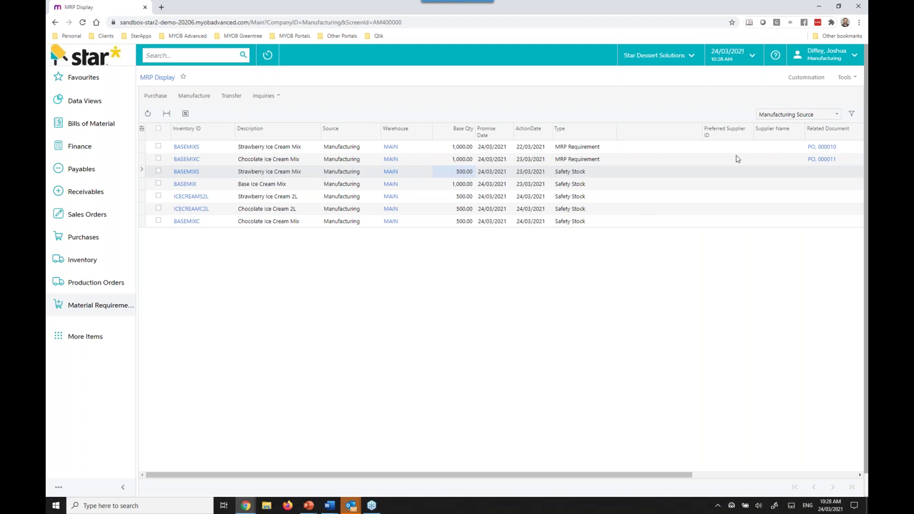
# Step: Check the strawberries requirement under the Purchasing Source filter and return to the Manufacturing Source list
pyautogui.click(804, 118)
pyautogui.click(778, 144)
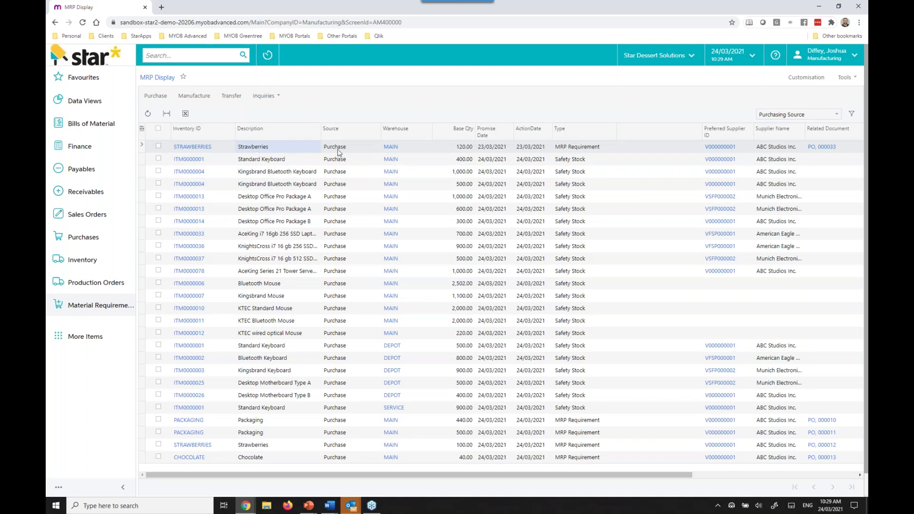
pyautogui.click(158, 146)
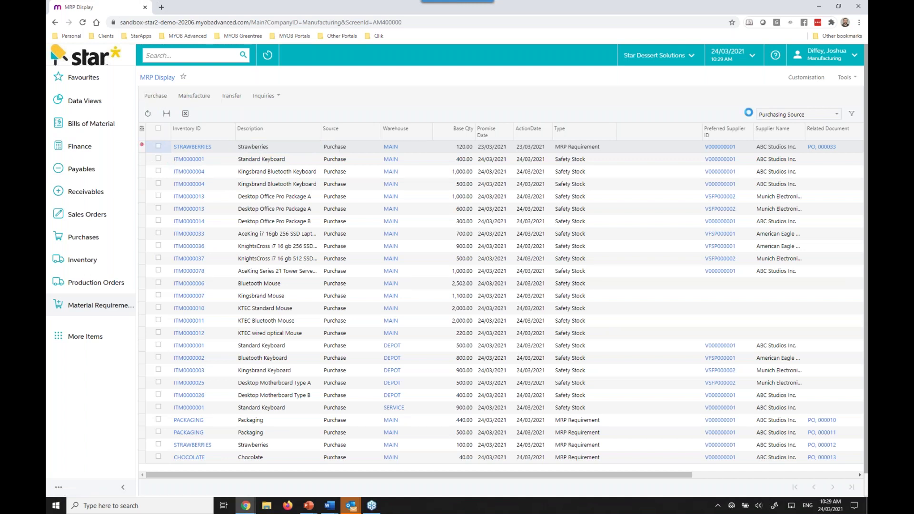
pyautogui.click(796, 116)
pyautogui.click(786, 135)
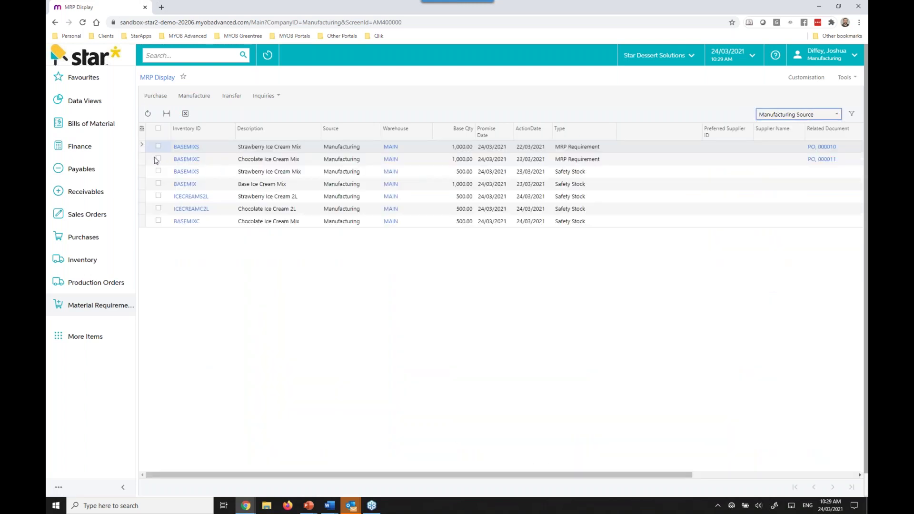
# Step: Create a manufacture order for the 1,000 litre BASEMIXS Strawberry Ice Cream Mix MRP requirement
pyautogui.click(159, 146)
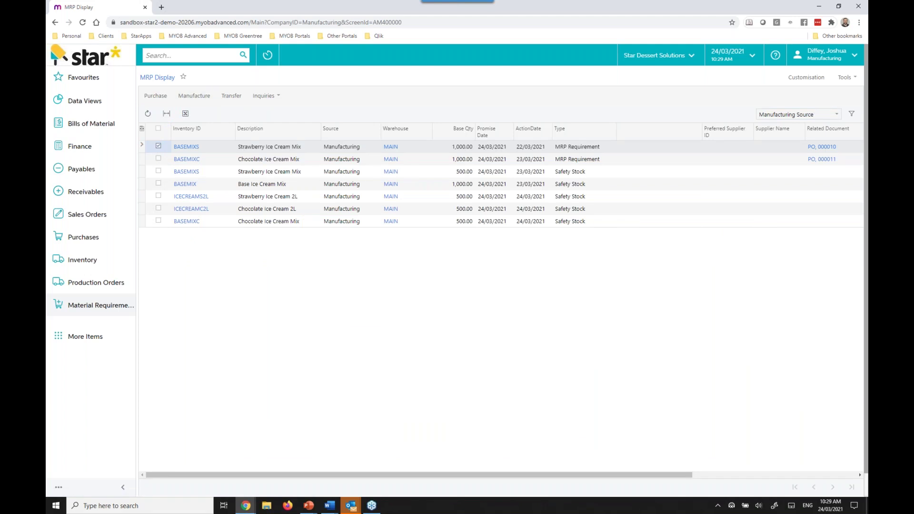
pyautogui.click(194, 95)
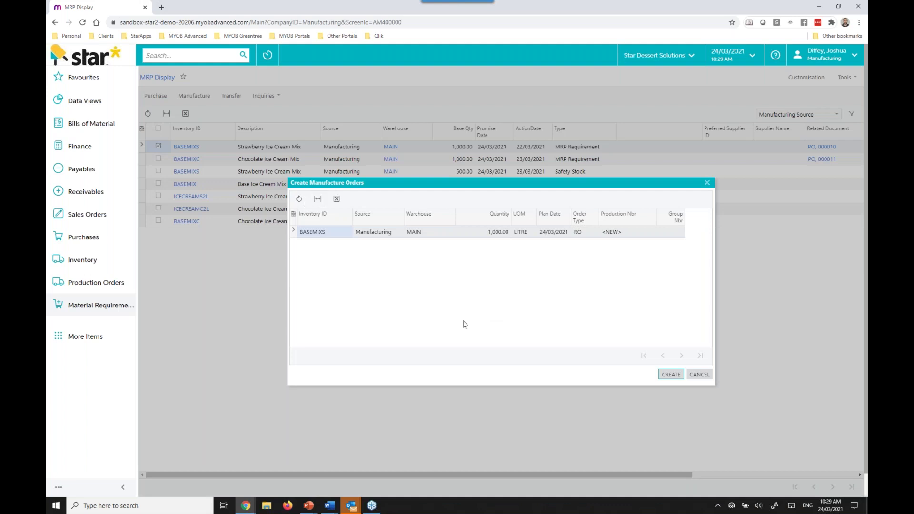
pyautogui.click(669, 378)
pyautogui.click(669, 375)
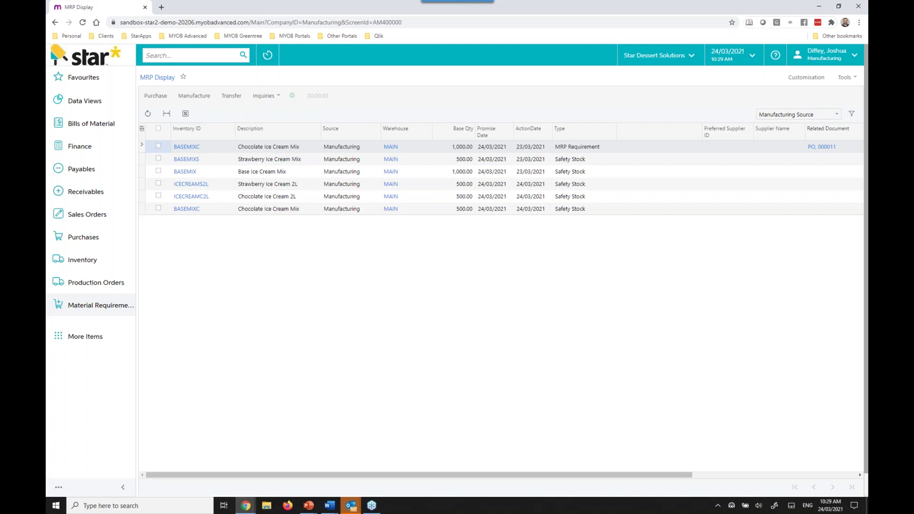
# Step: Filter the MRP Display to Purchasing Source and create a purchase order with ABC Studios Inc. for the 120 kg strawberries requirement
pyautogui.click(815, 120)
pyautogui.click(787, 142)
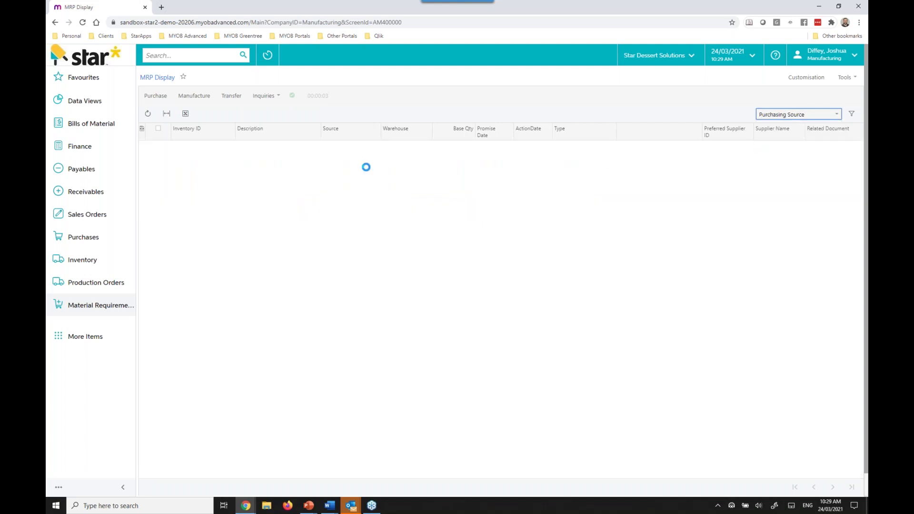
pyautogui.click(158, 146)
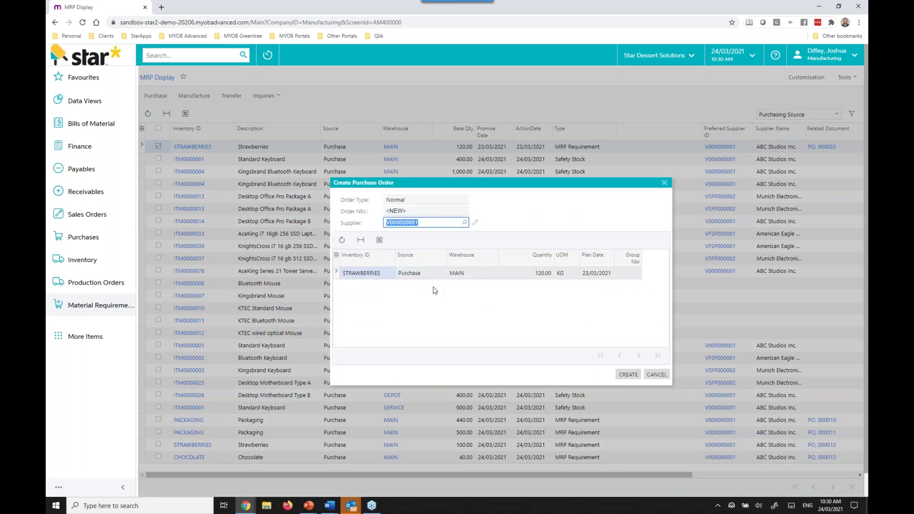
pyautogui.click(527, 275)
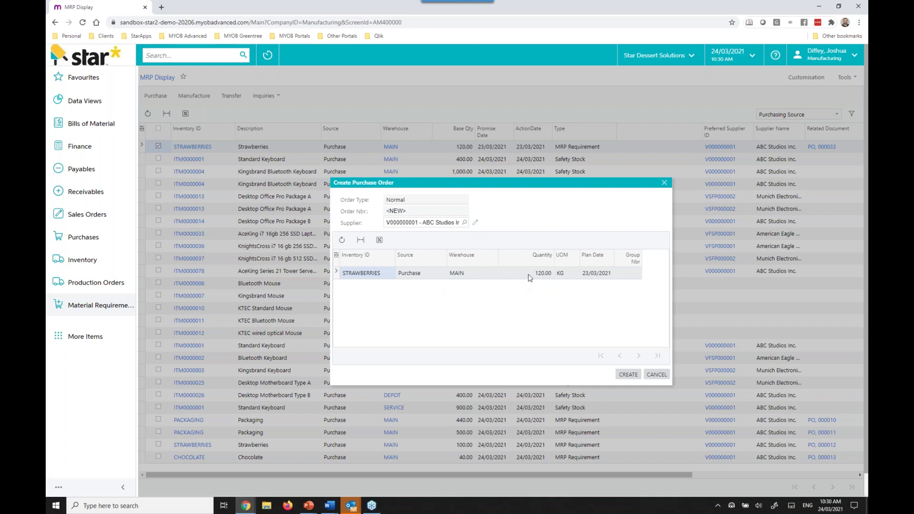
pyautogui.click(628, 375)
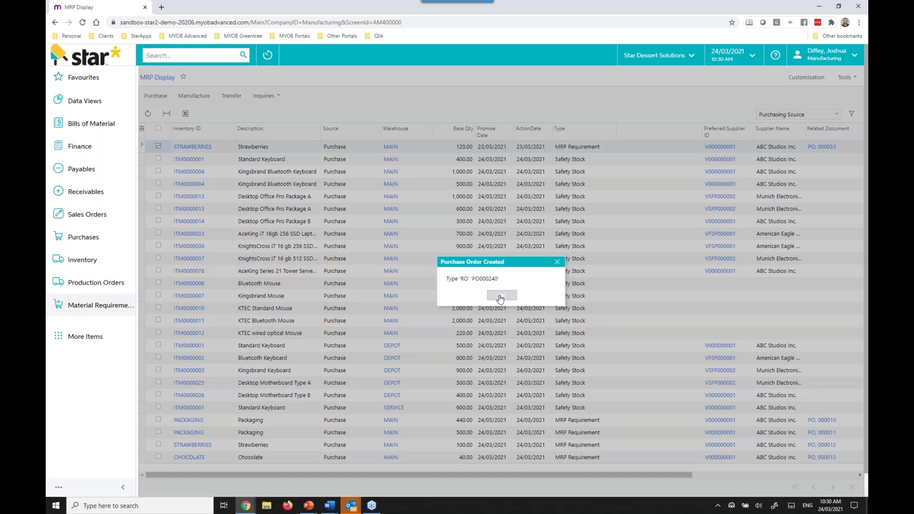
pyautogui.click(499, 298)
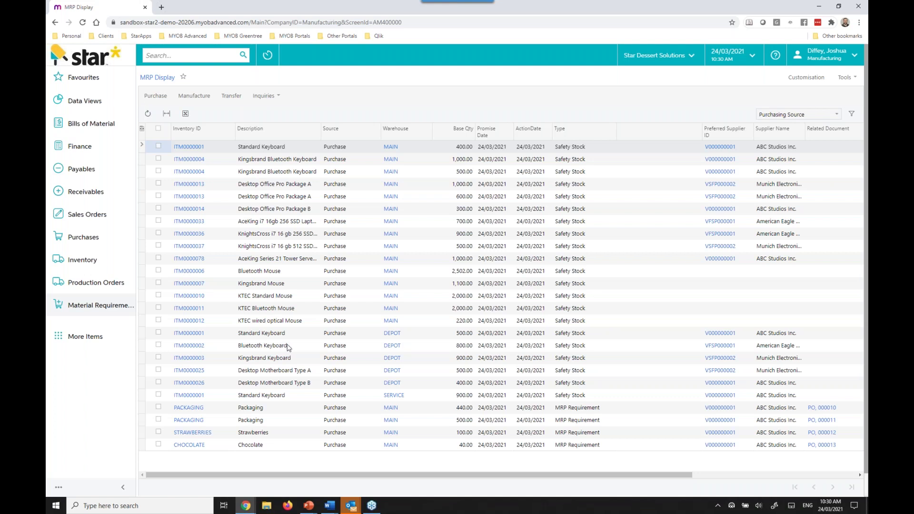
# Step: Release the planned BASEMIXS production order and view its critical materials
pyautogui.click(85, 282)
pyautogui.click(227, 304)
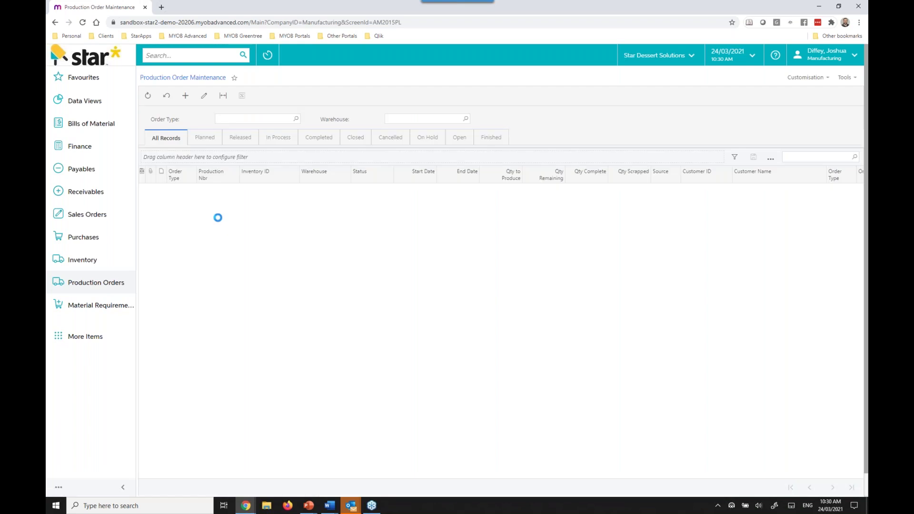
pyautogui.click(204, 143)
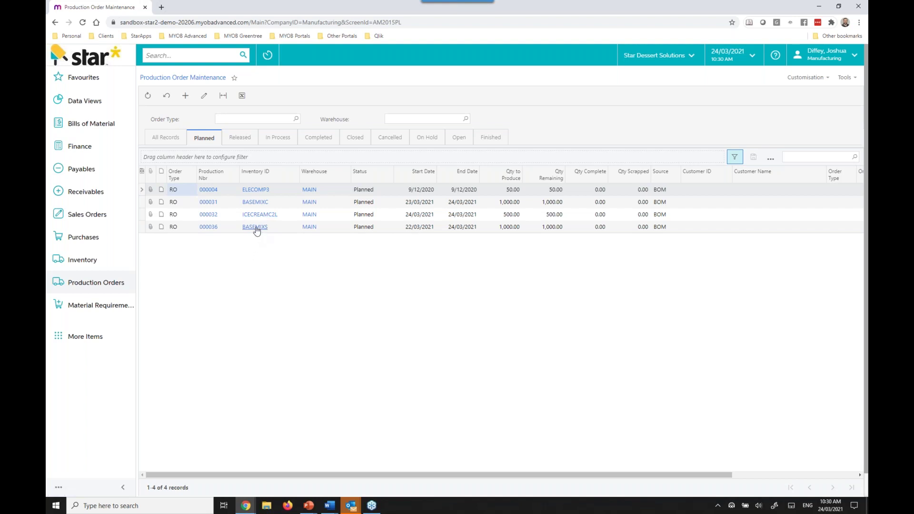
pyautogui.click(208, 227)
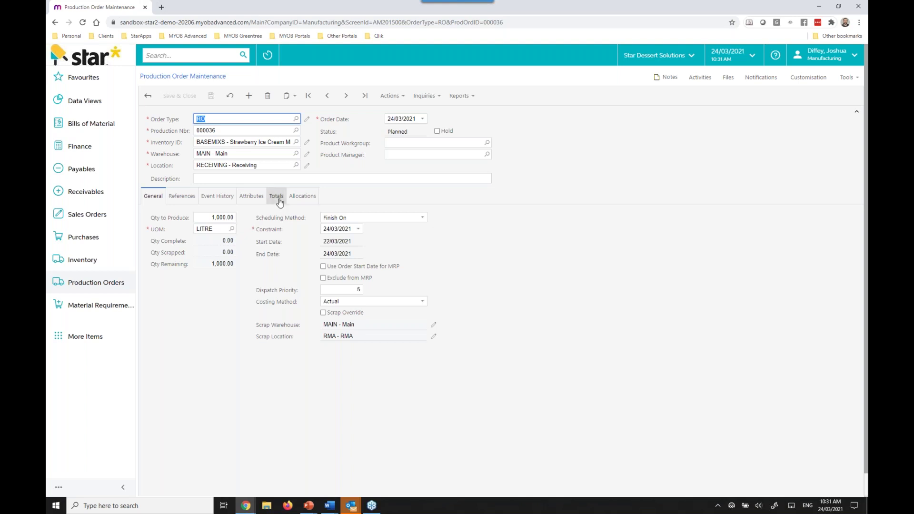
pyautogui.click(394, 97)
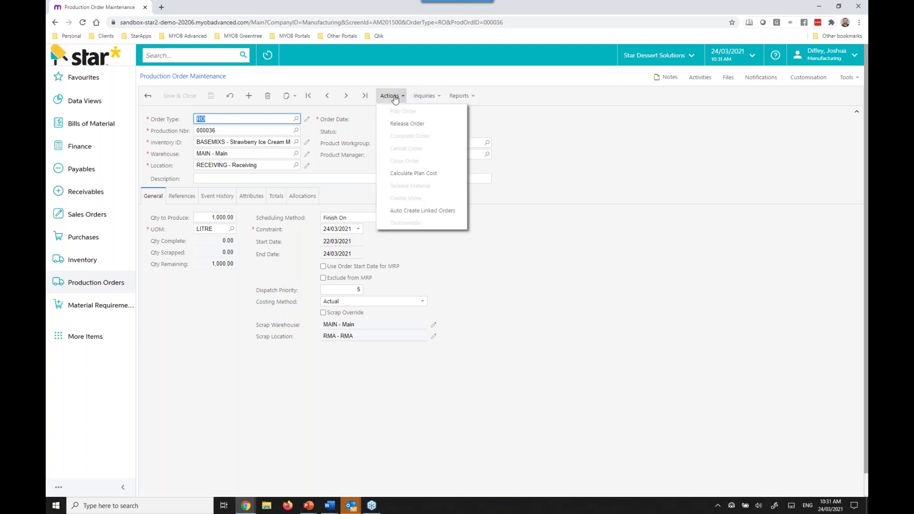
pyautogui.click(411, 126)
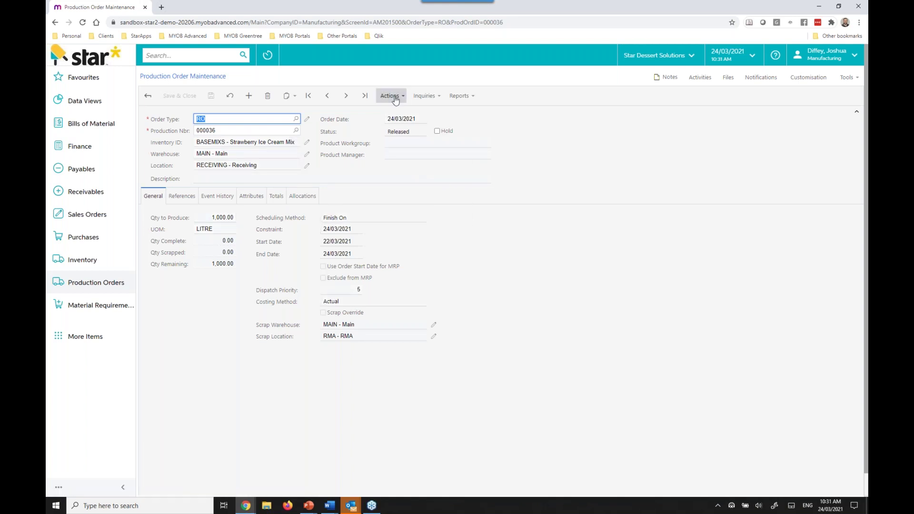
pyautogui.click(423, 95)
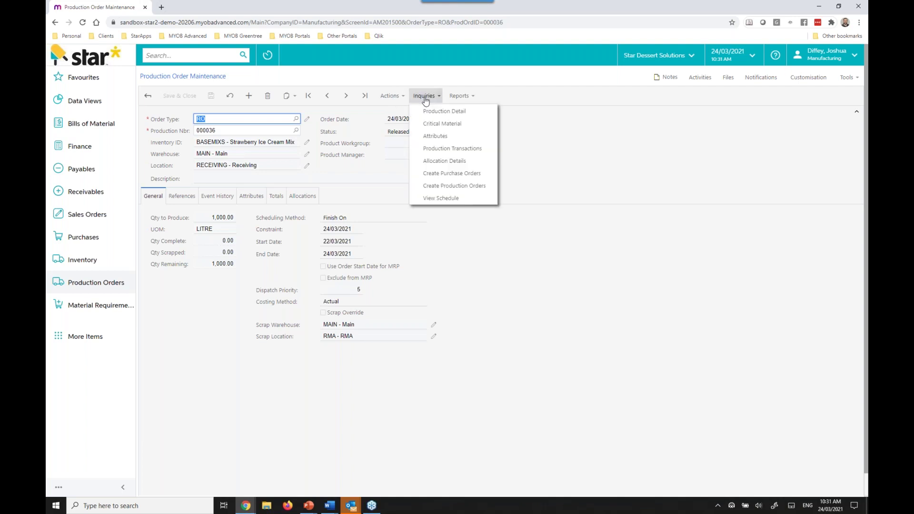
pyautogui.click(445, 127)
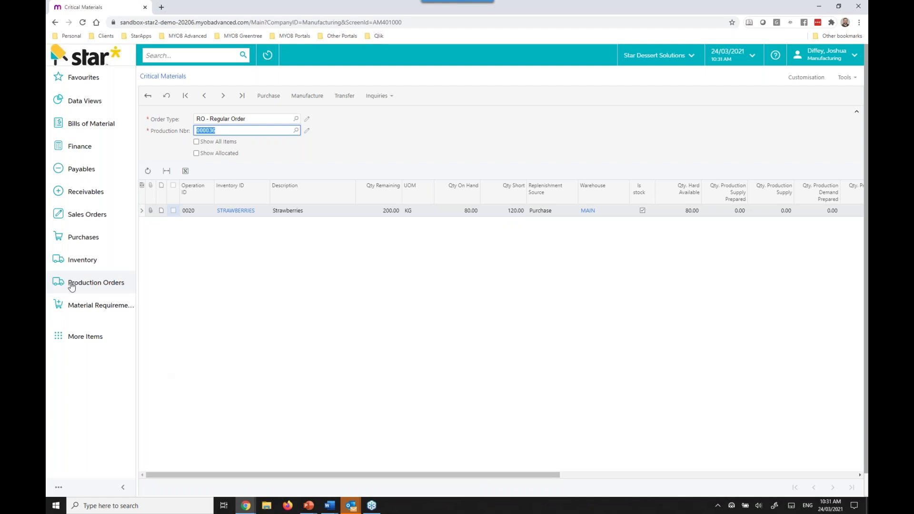
pyautogui.click(79, 240)
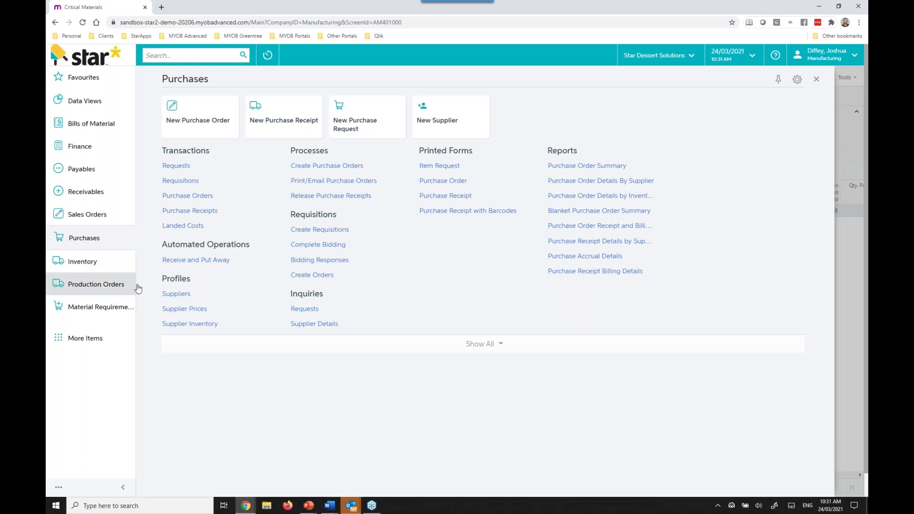
pyautogui.click(279, 122)
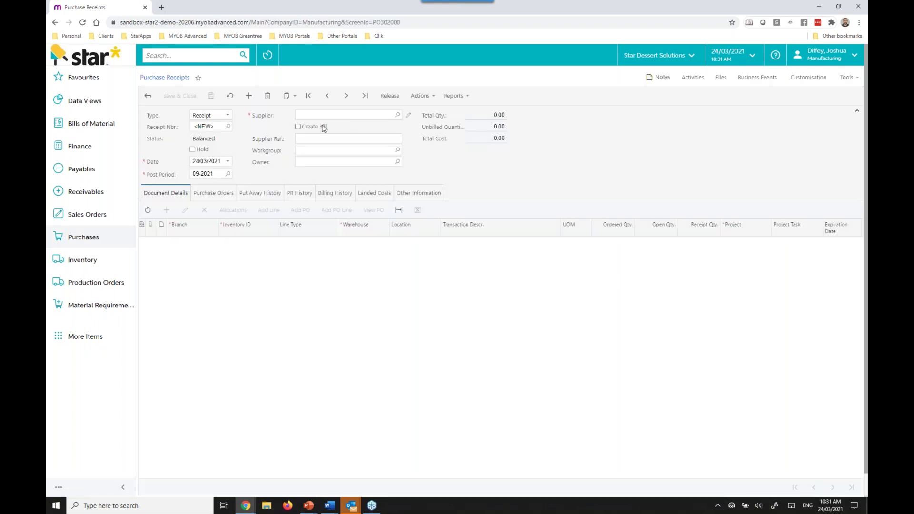
pyautogui.click(353, 115)
pyautogui.write('abc')
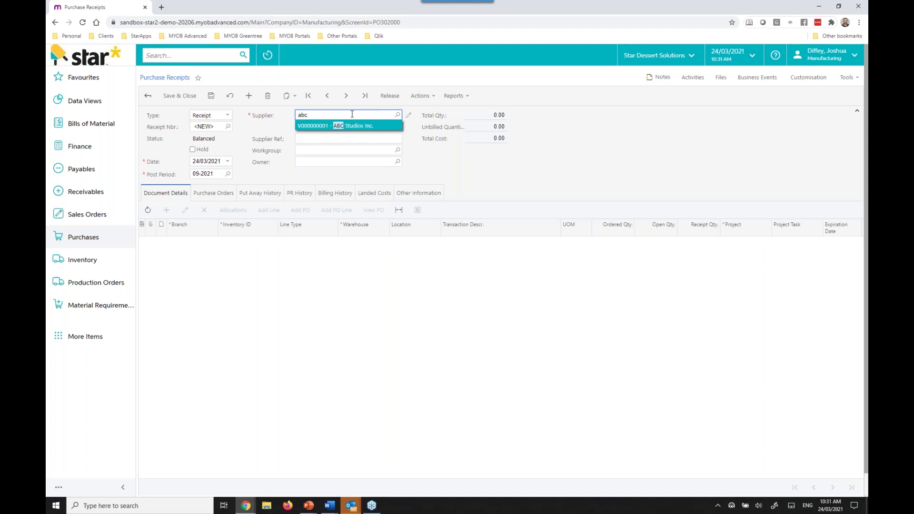
pyautogui.click(351, 127)
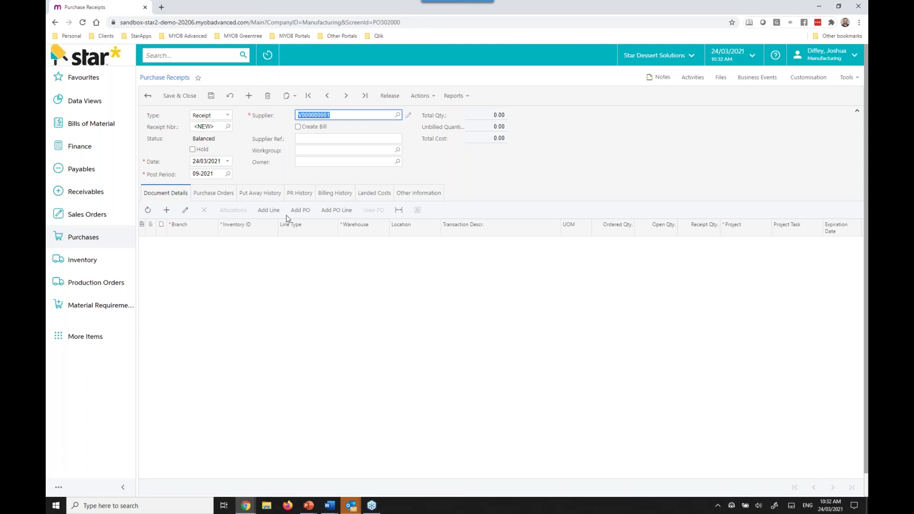
pyautogui.click(333, 213)
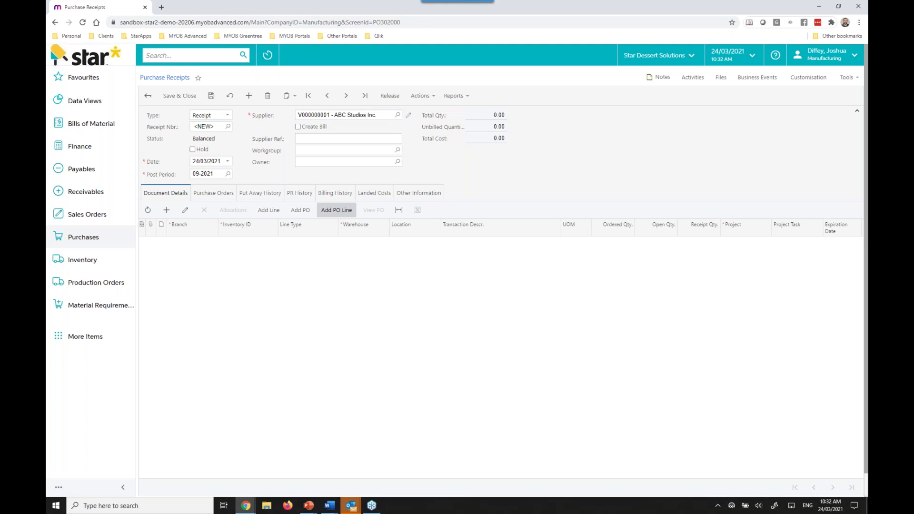
pyautogui.click(332, 212)
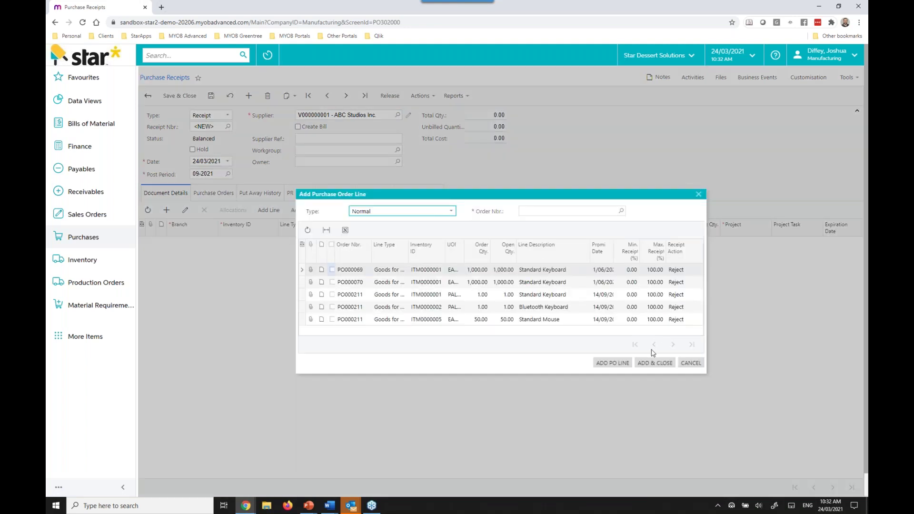
pyautogui.click(691, 363)
# Step: Leave the unsaved receipt, open the on-hold ABC Studios Inc. purchase order for 120 kg of strawberries and take it off hold
pyautogui.click(93, 239)
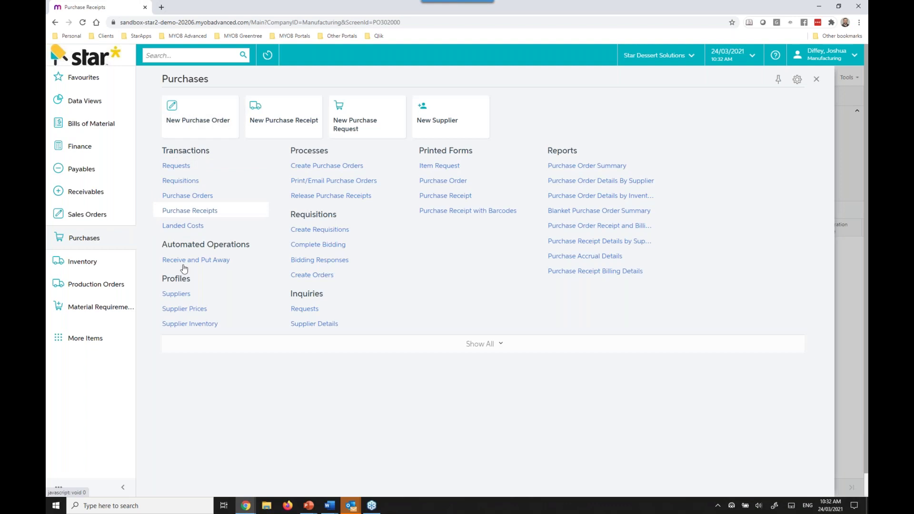
pyautogui.click(188, 196)
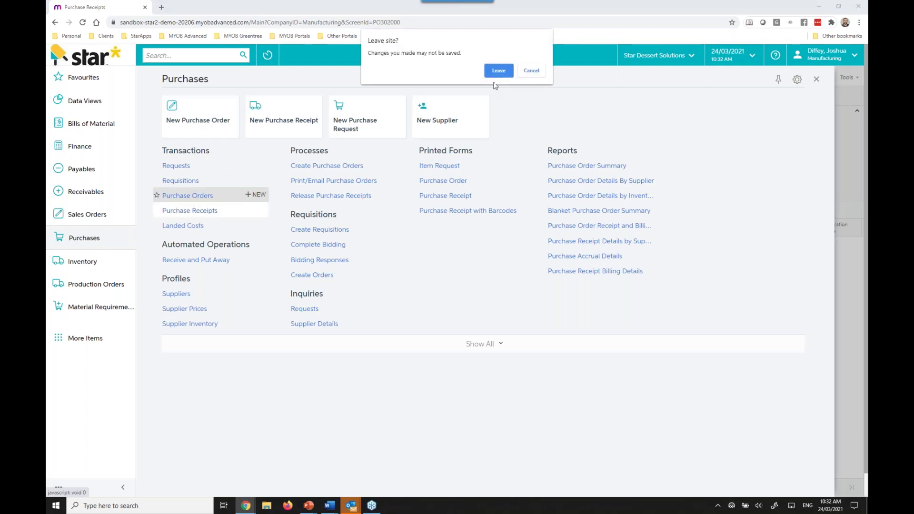
pyautogui.press('Return')
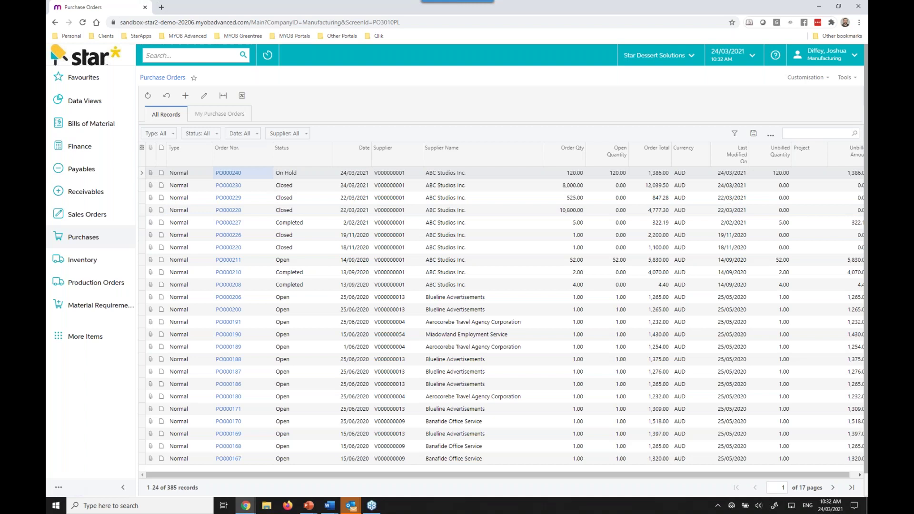
pyautogui.click(228, 173)
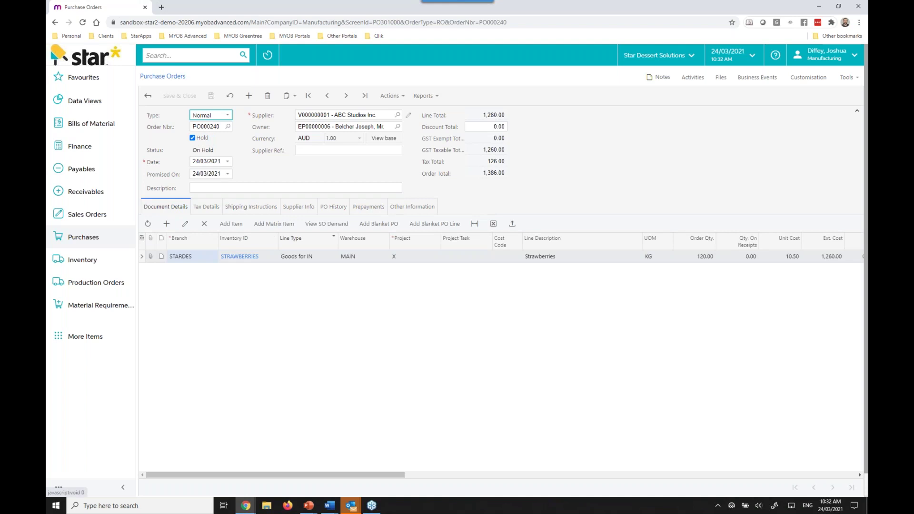
pyautogui.click(193, 138)
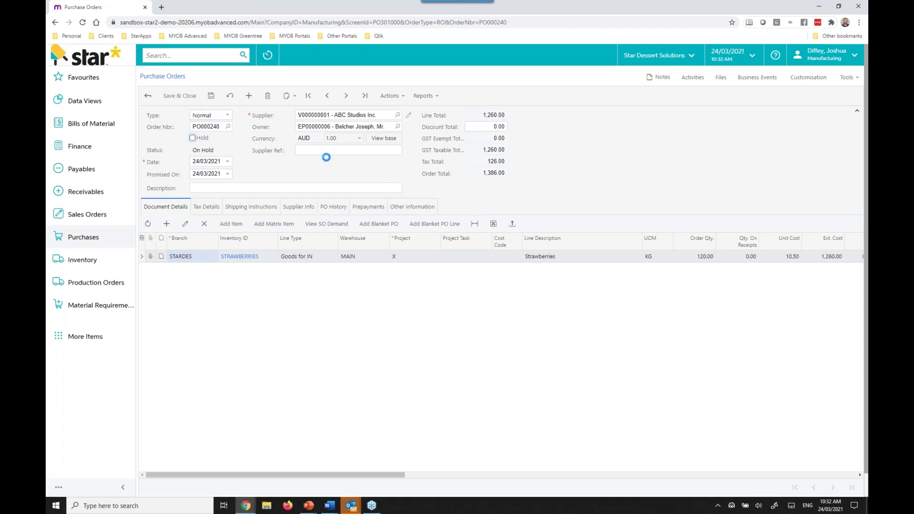
# Step: Enter a purchase receipt from the strawberries purchase order and release it
pyautogui.click(418, 96)
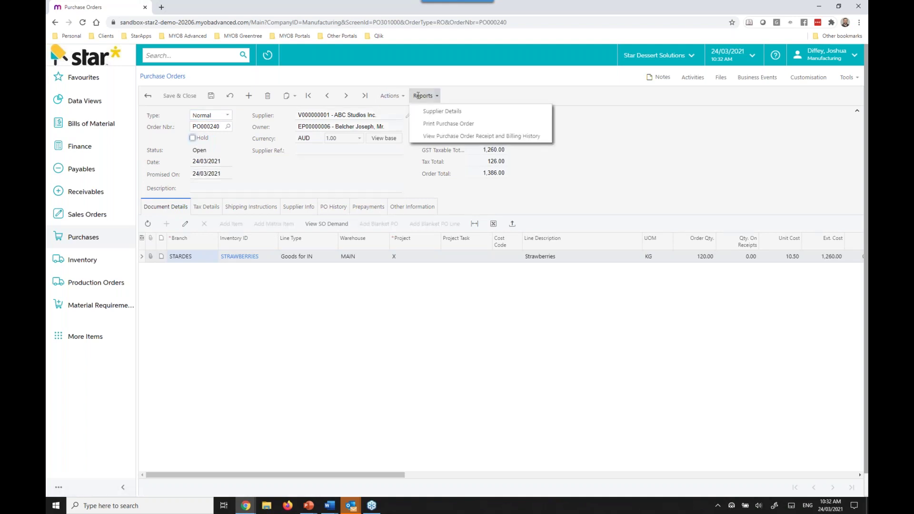
pyautogui.click(390, 96)
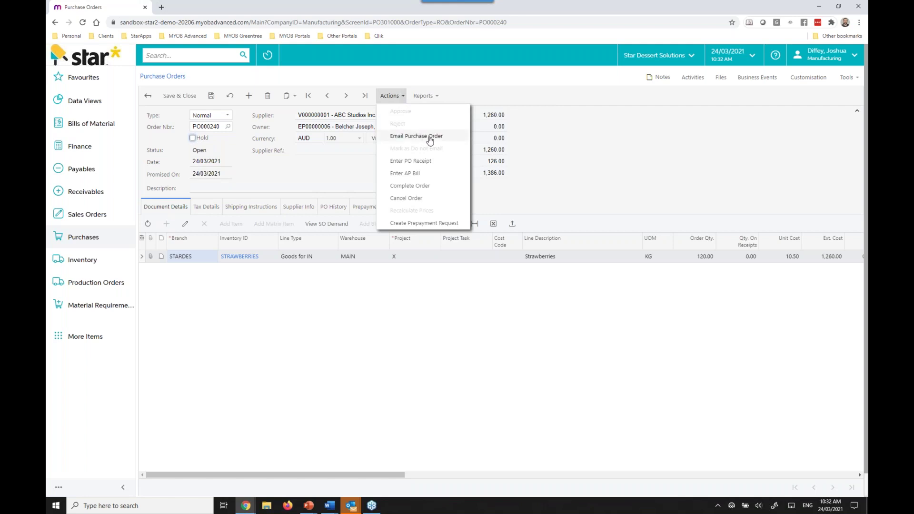
pyautogui.click(421, 165)
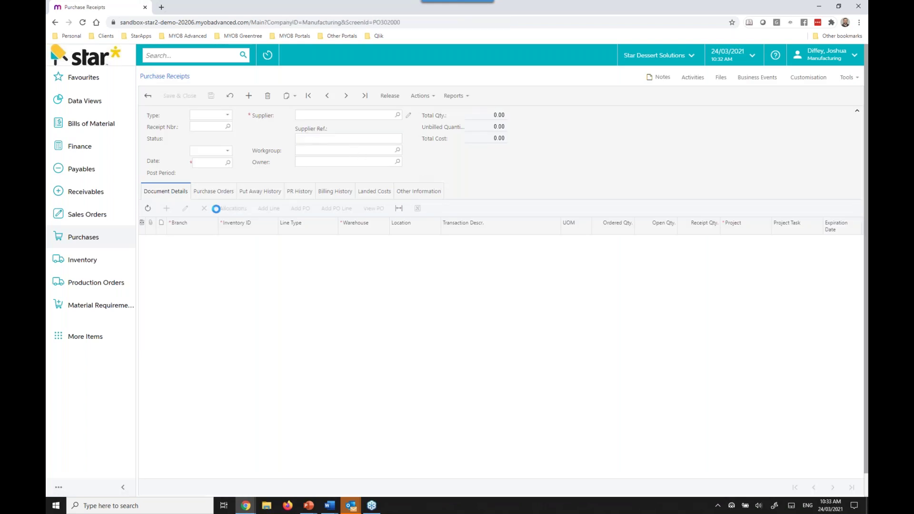
pyautogui.click(372, 96)
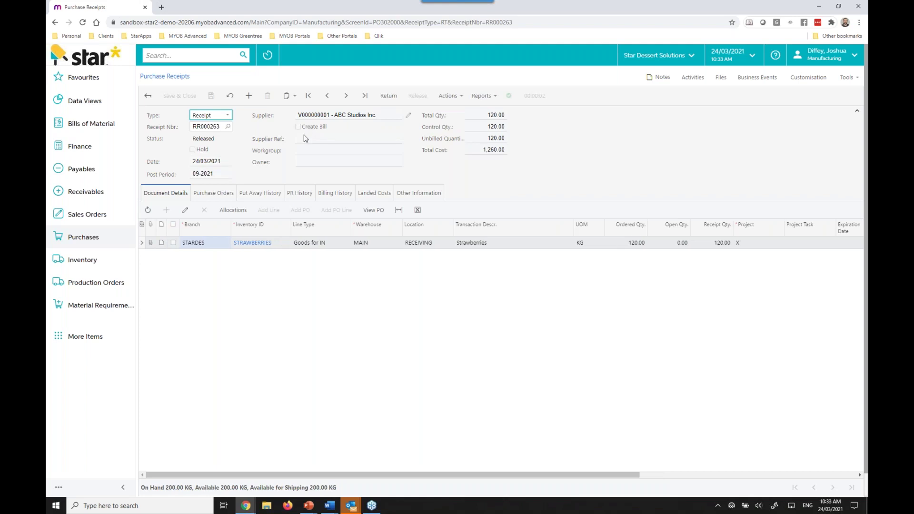
# Step: Open the released BASEMIXS production order and release material for it, including all the required materials
pyautogui.click(85, 290)
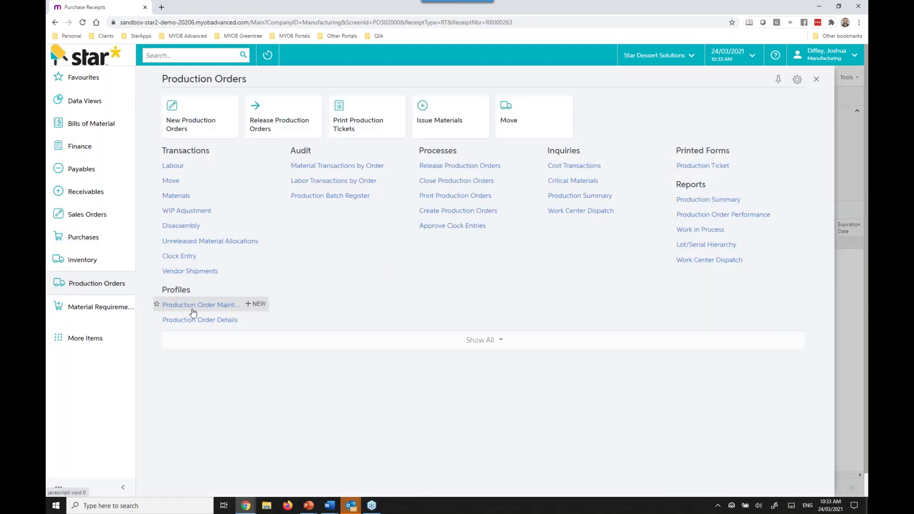
pyautogui.click(193, 309)
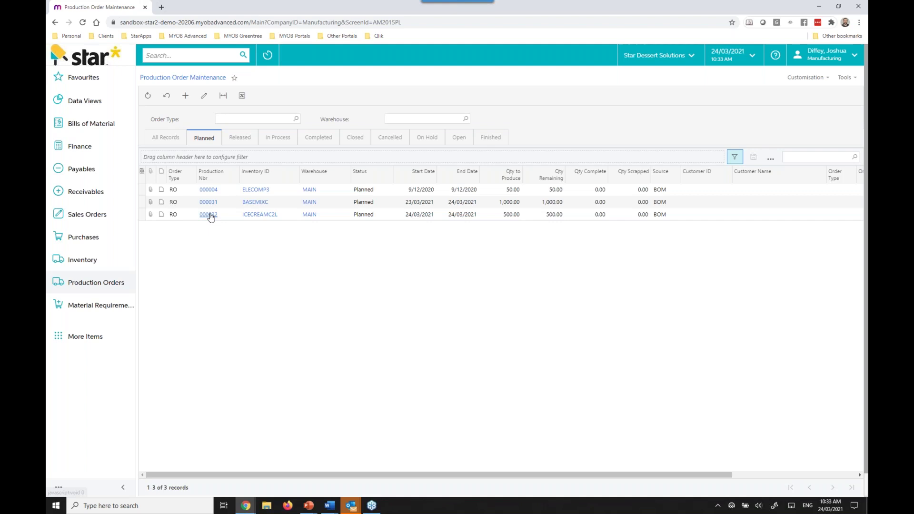
pyautogui.click(240, 137)
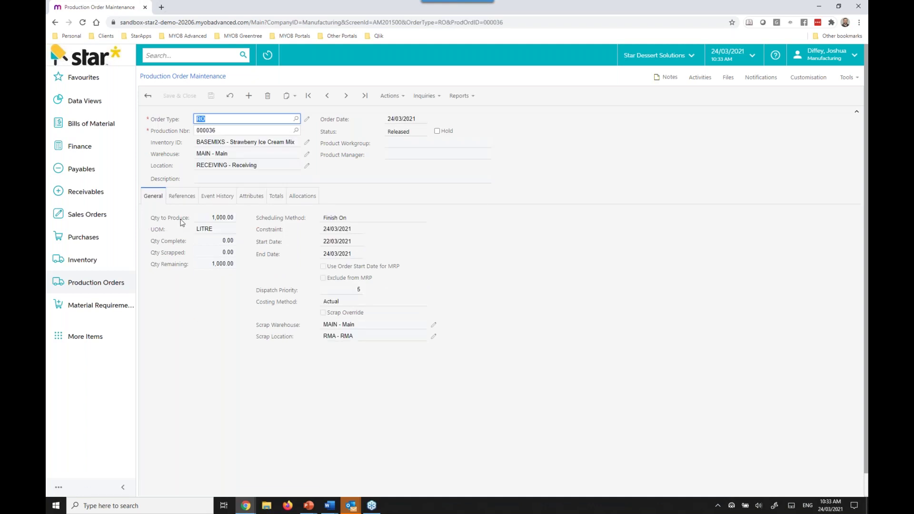
pyautogui.click(426, 98)
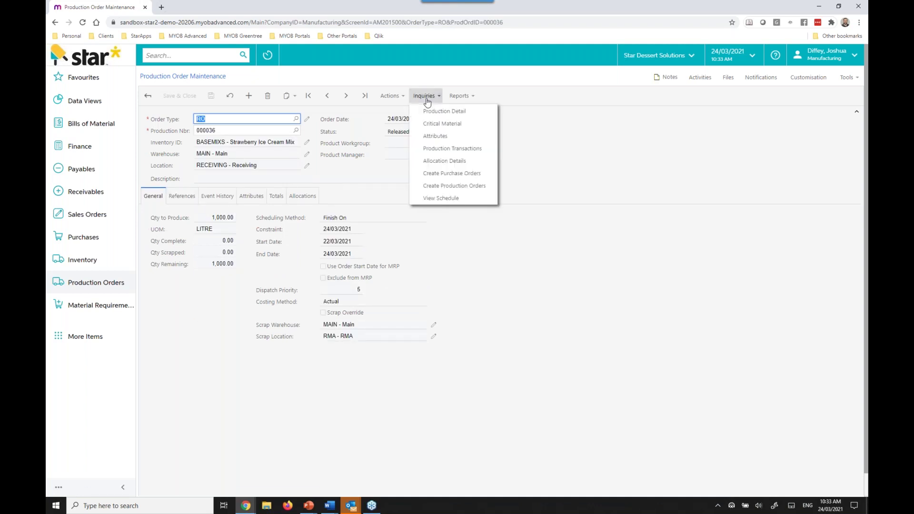
pyautogui.click(391, 96)
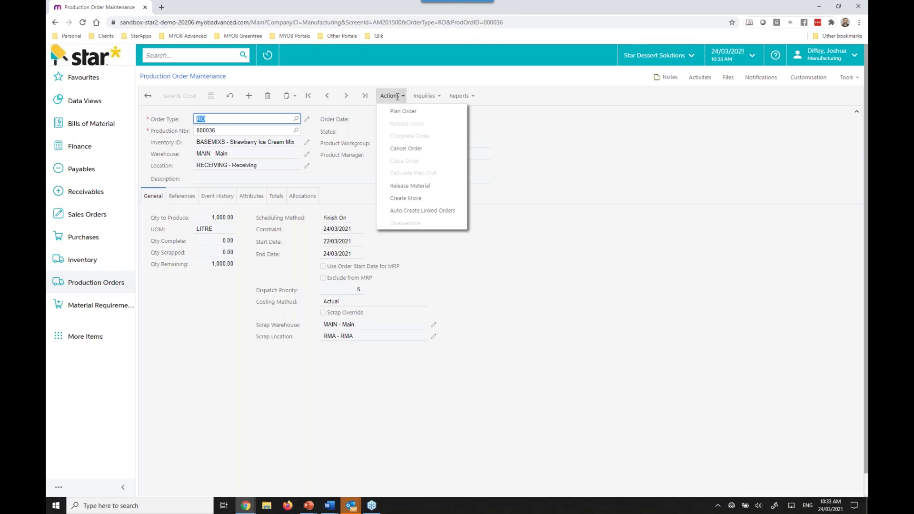
pyautogui.click(411, 186)
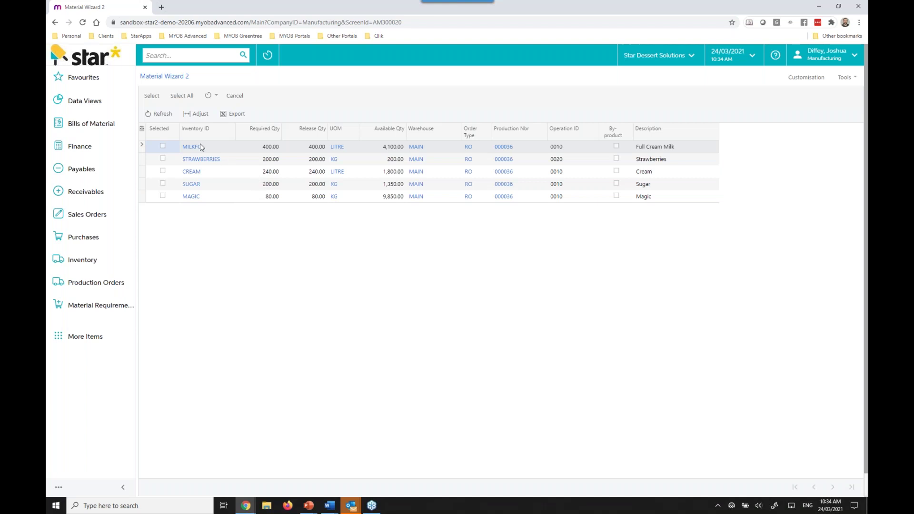
pyautogui.click(181, 96)
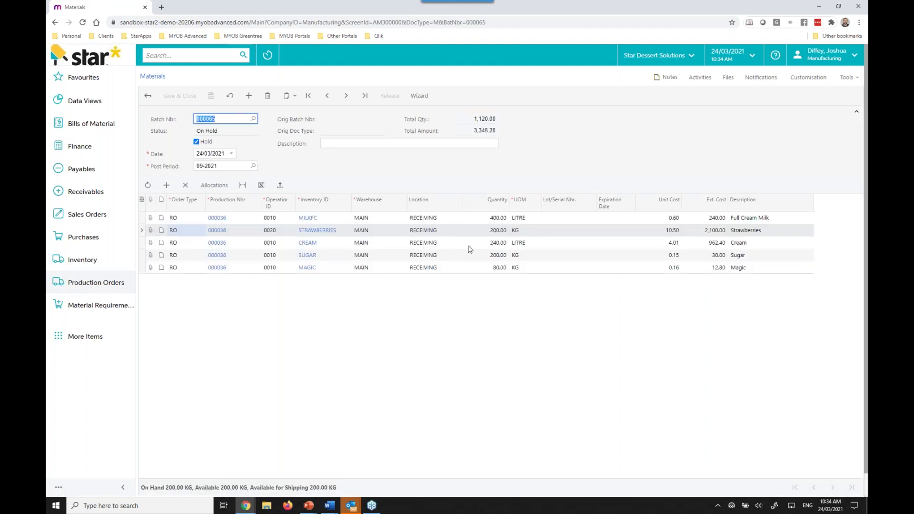
# Step: Assign lot 20210728 to the full cream milk and cream lines of the materials batch
pyautogui.click(562, 220)
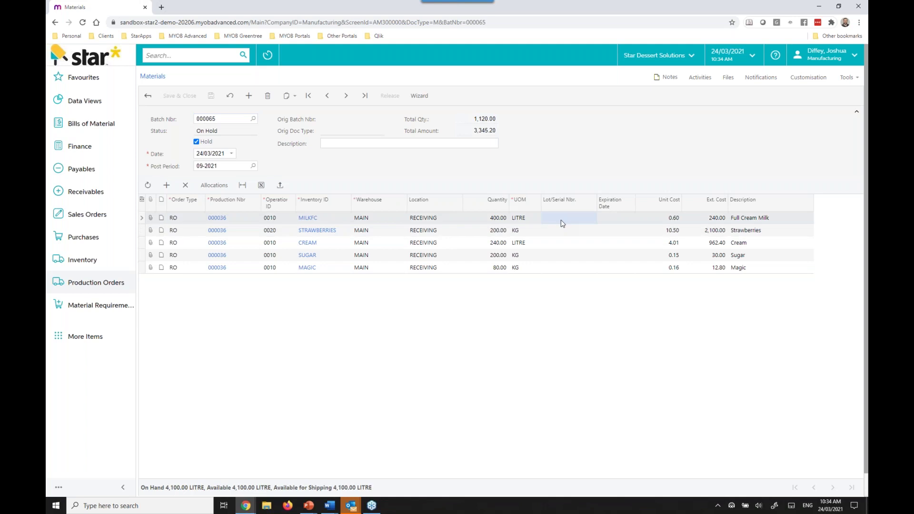
pyautogui.click(587, 222)
pyautogui.click(600, 217)
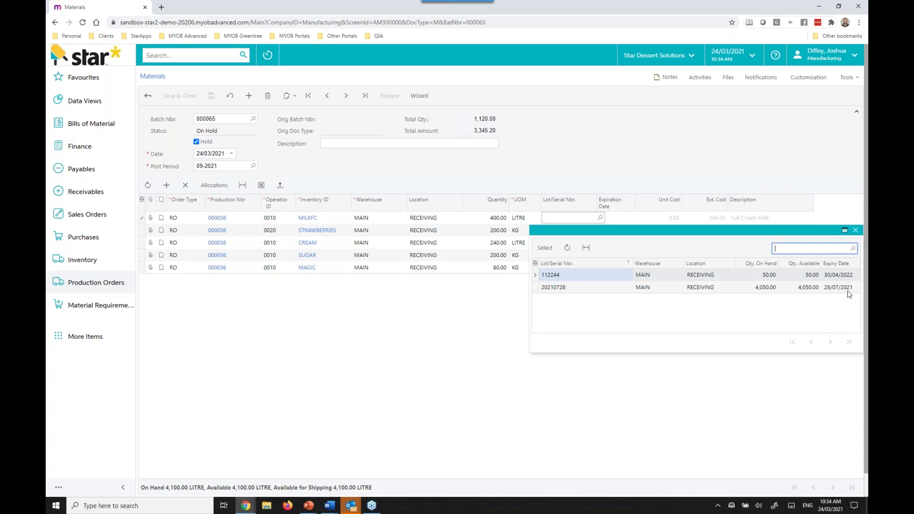
pyautogui.click(600, 289)
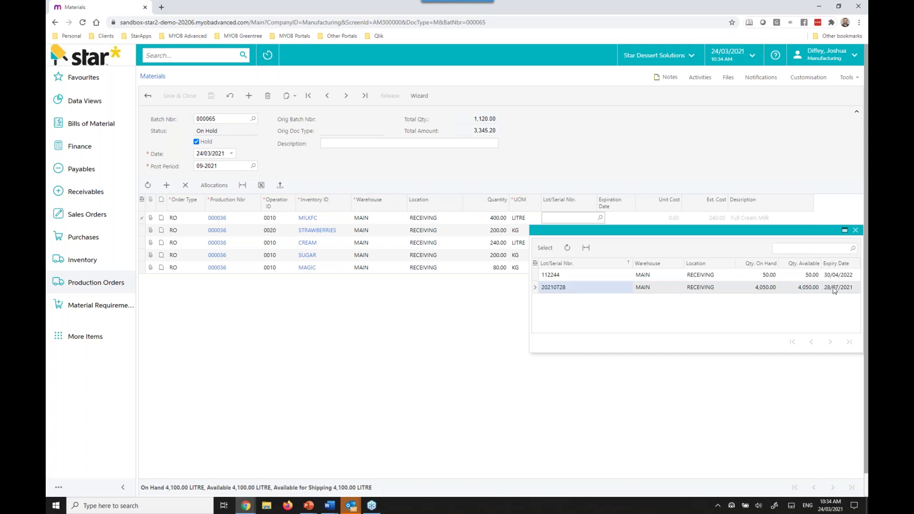
pyautogui.doubleClick(567, 289)
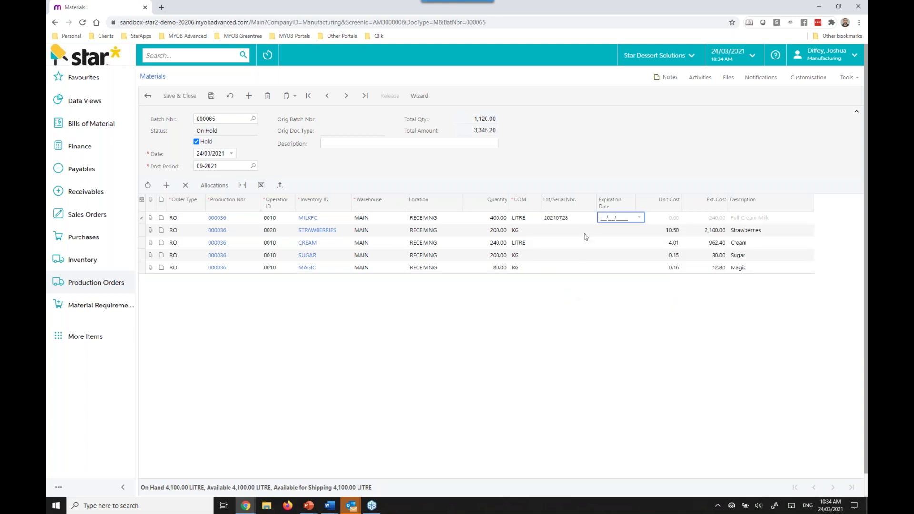
pyautogui.click(553, 246)
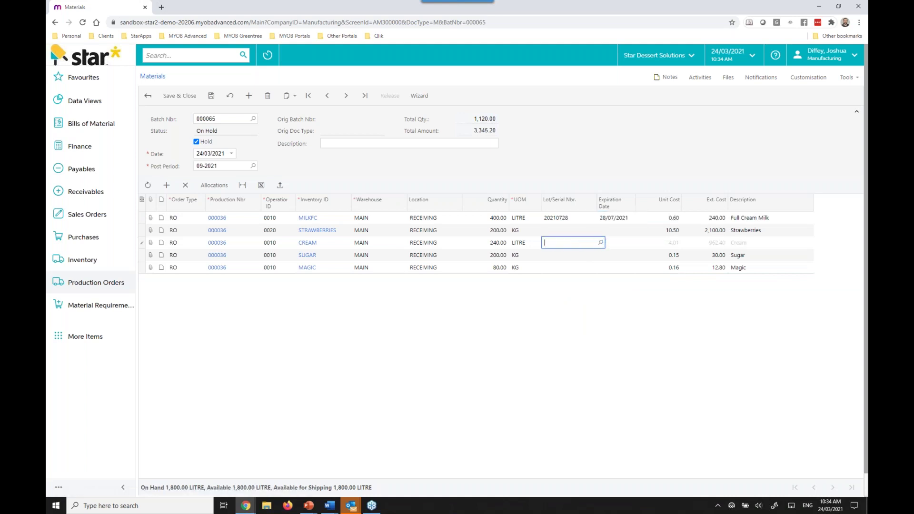
pyautogui.click(600, 242)
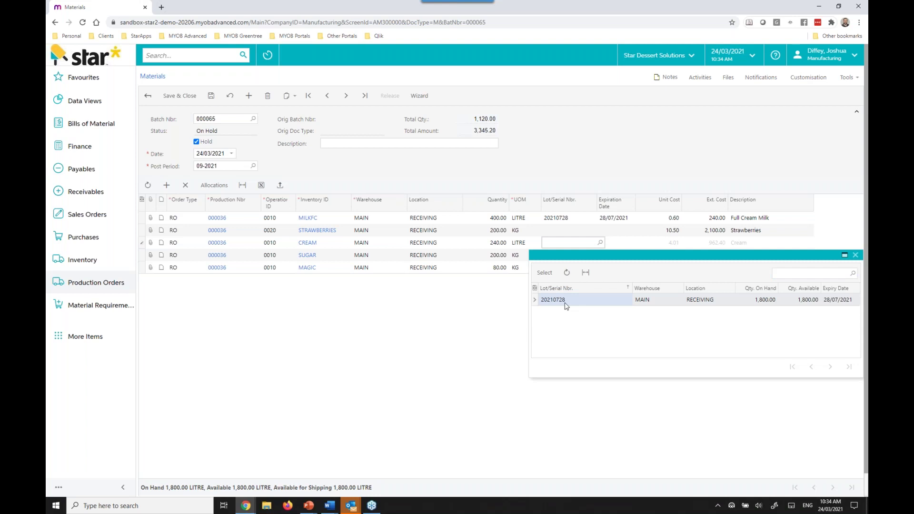
pyautogui.doubleClick(567, 303)
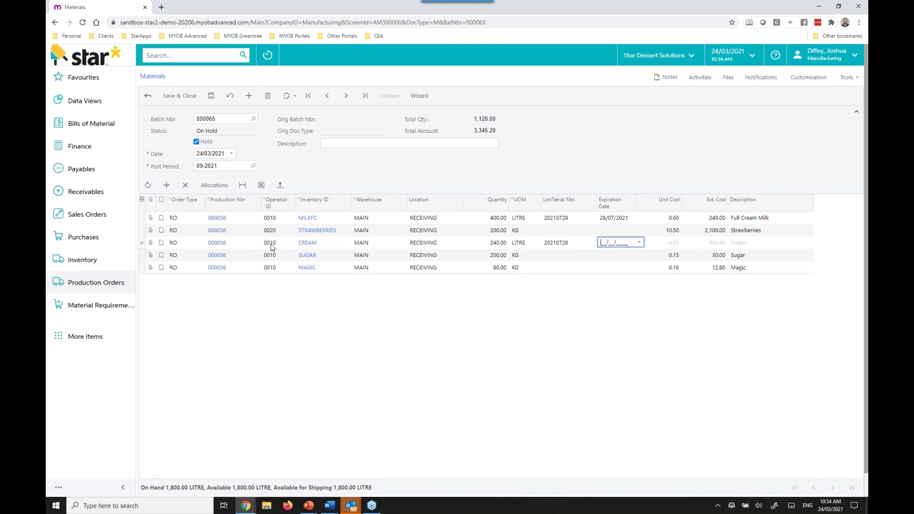
# Step: Take the materials batch off hold and release it
pyautogui.click(196, 142)
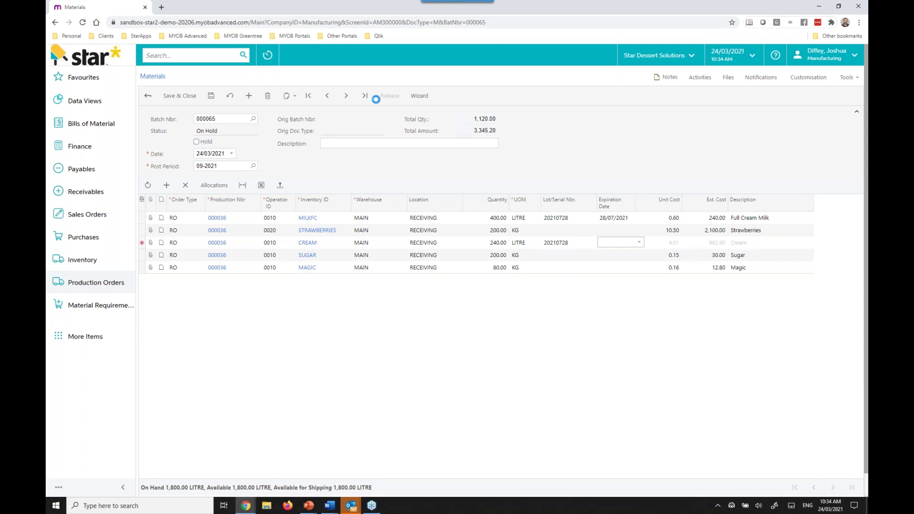
pyautogui.click(497, 248)
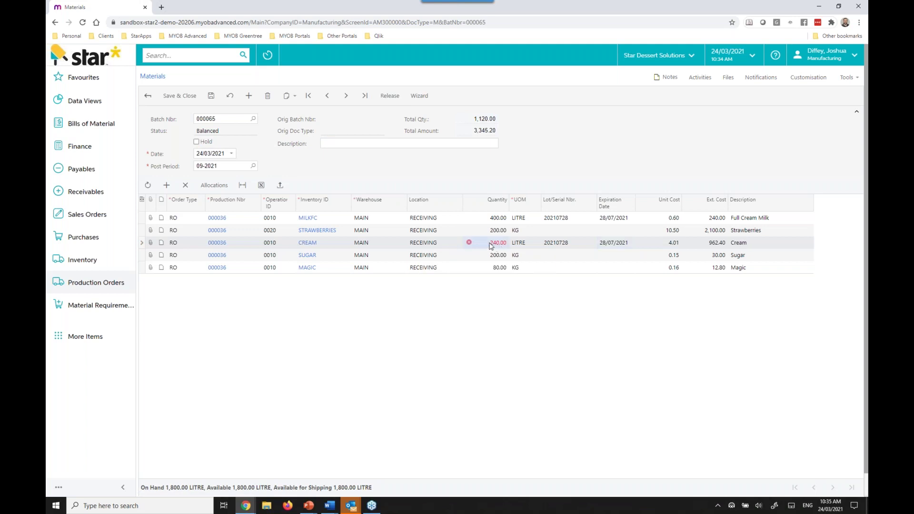
pyautogui.click(490, 256)
pyautogui.moveTo(490, 246)
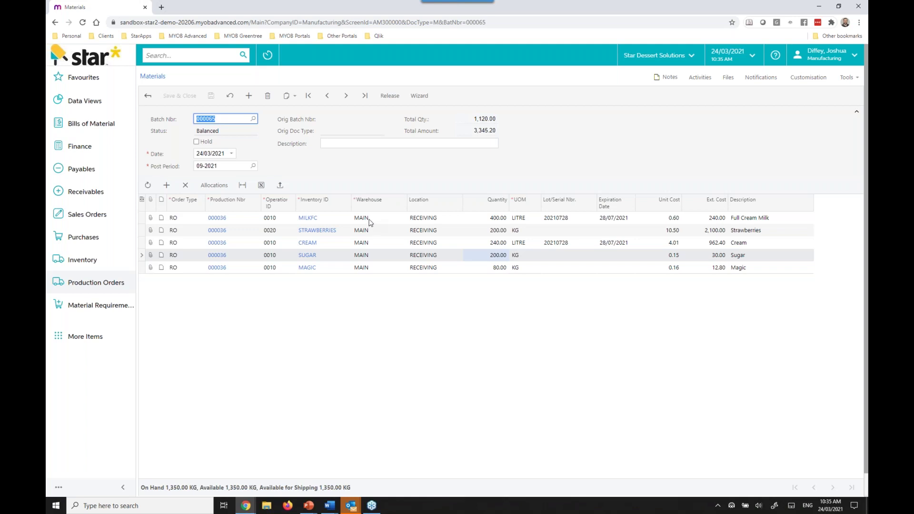
pyautogui.click(390, 96)
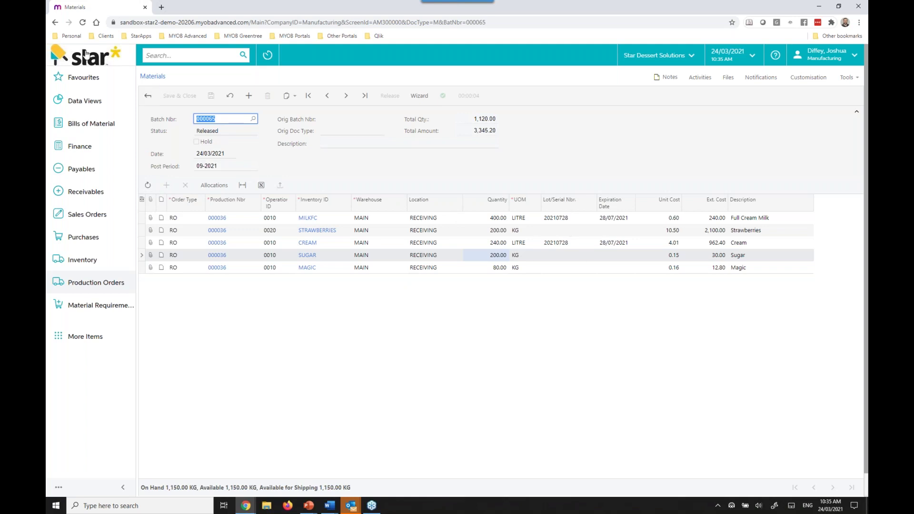
# Step: Return to the BASEMIXS production order and check the actual material cost in its totals
pyautogui.rightClick(55, 23)
pyautogui.click(67, 31)
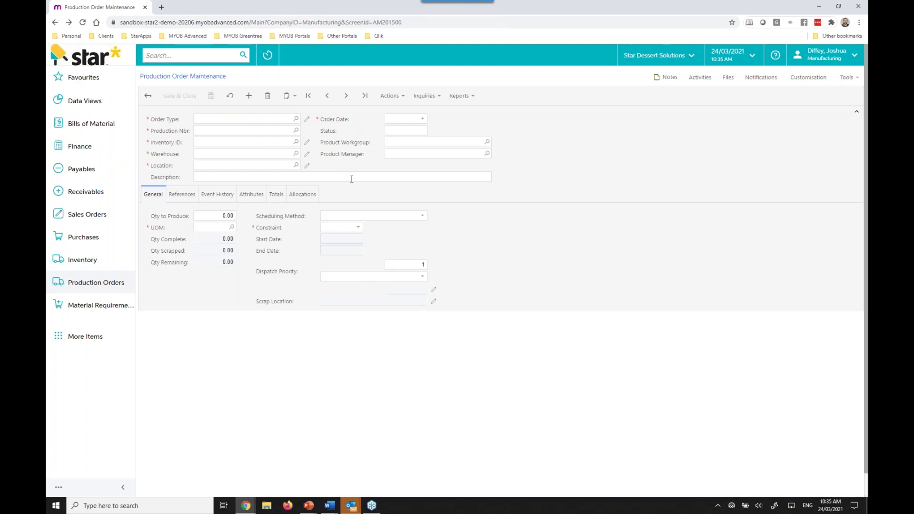
pyautogui.click(276, 197)
pyautogui.moveTo(374, 263); pyautogui.dragTo(406, 266)
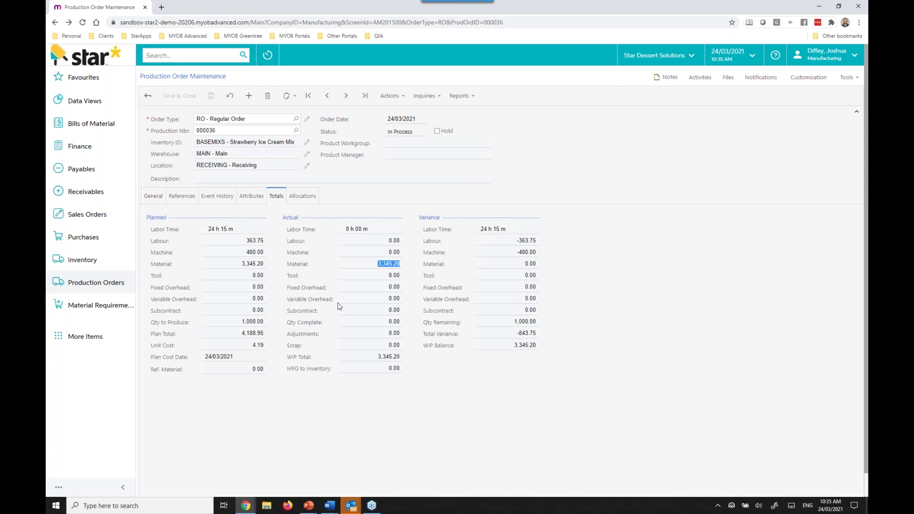
# Step: Create a move of 1,000 litres for operation 0010 of the BASEMIXS order, release it and refresh the order totals
pyautogui.click(392, 97)
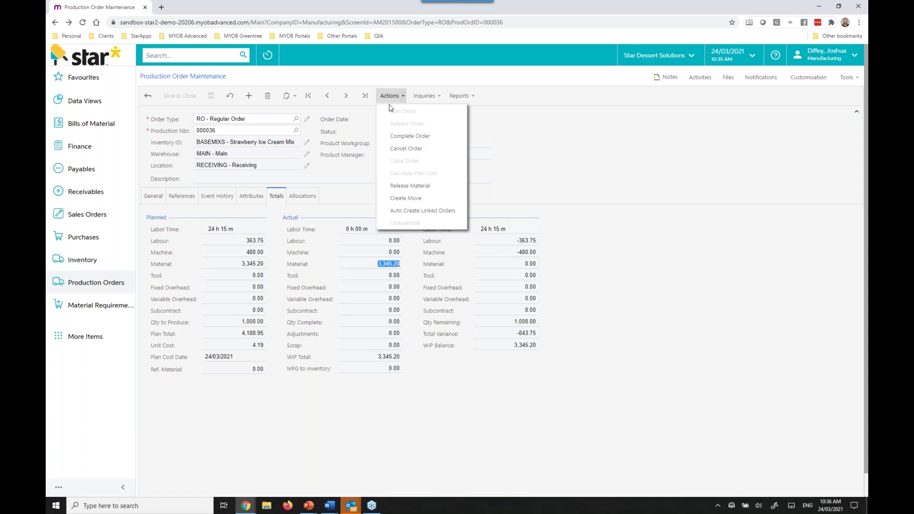
pyautogui.click(403, 199)
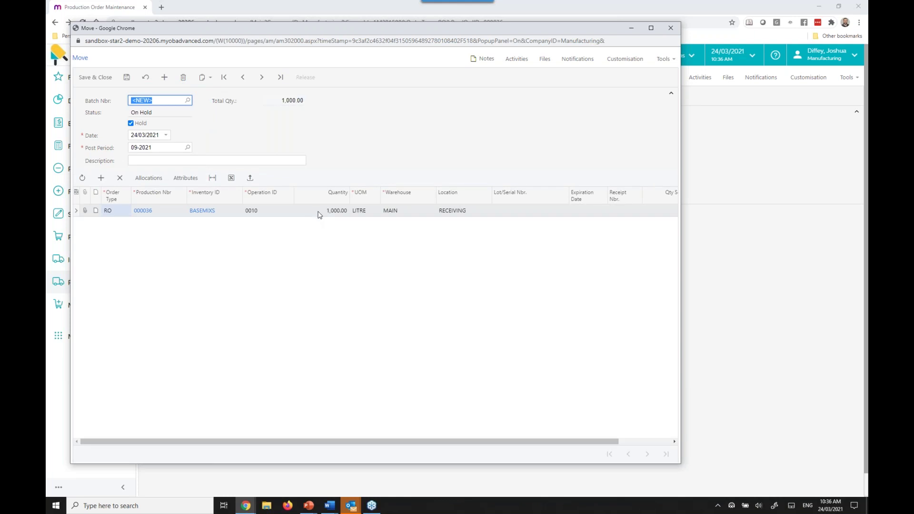
pyautogui.click(142, 123)
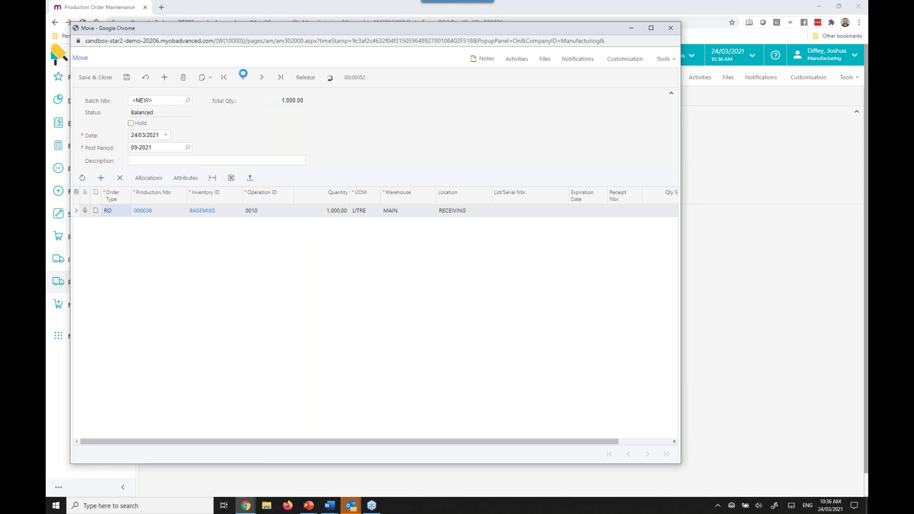
pyautogui.click(670, 28)
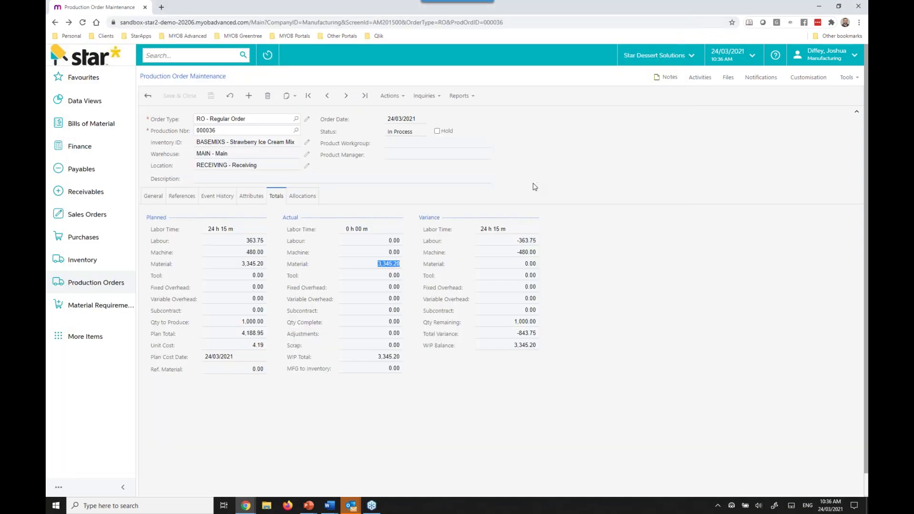
pyautogui.click(230, 96)
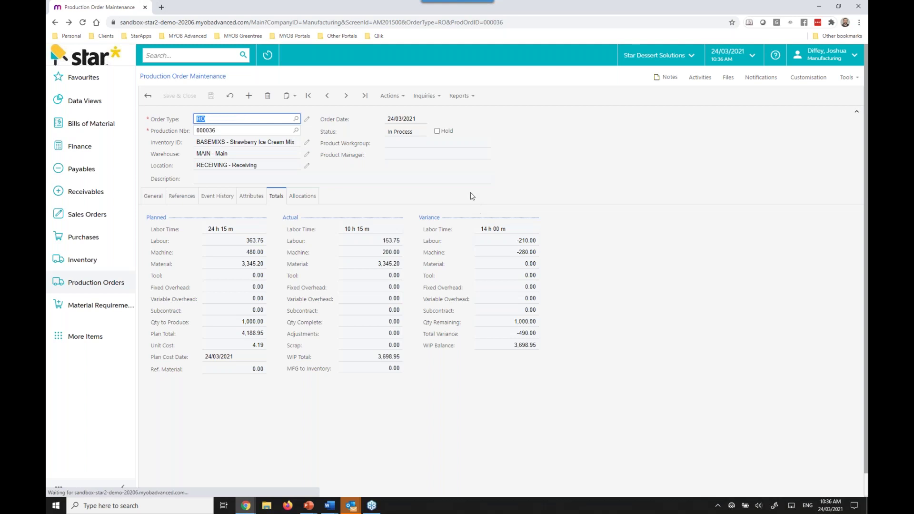
# Step: Create a move of 1,000 litres for operation 0020, check its lot allocations without assigning a lot, and release it
pyautogui.click(389, 96)
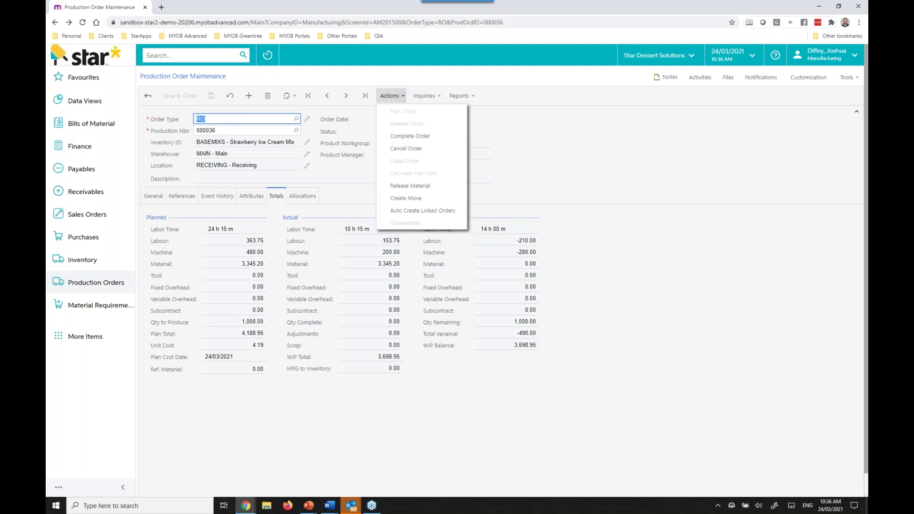
pyautogui.click(402, 200)
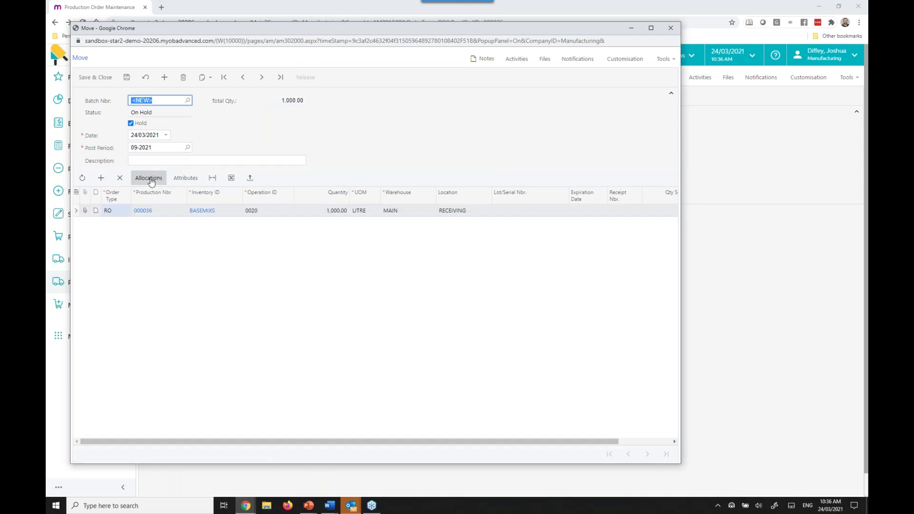
pyautogui.click(150, 182)
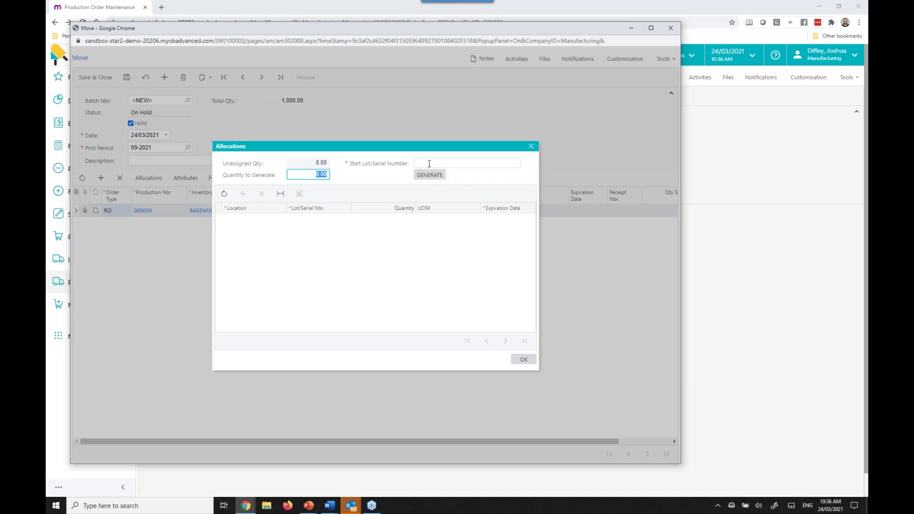
pyautogui.click(429, 163)
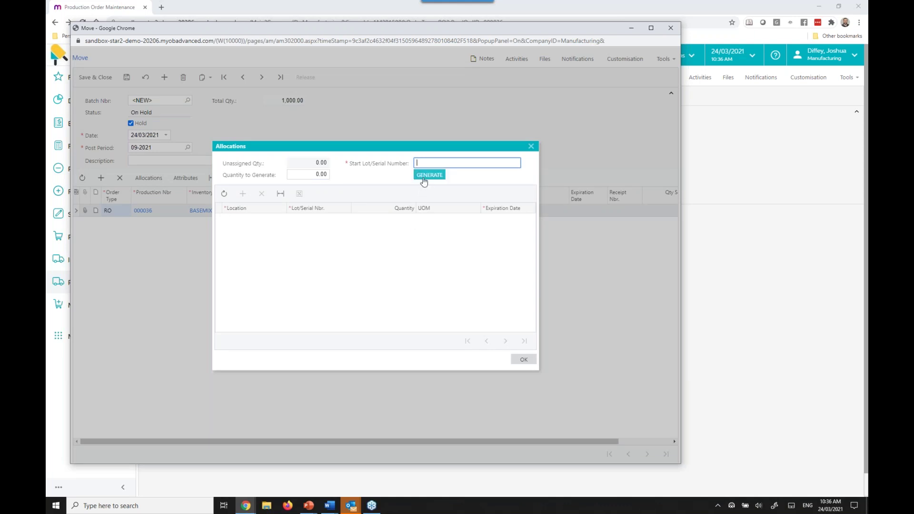
pyautogui.click(522, 360)
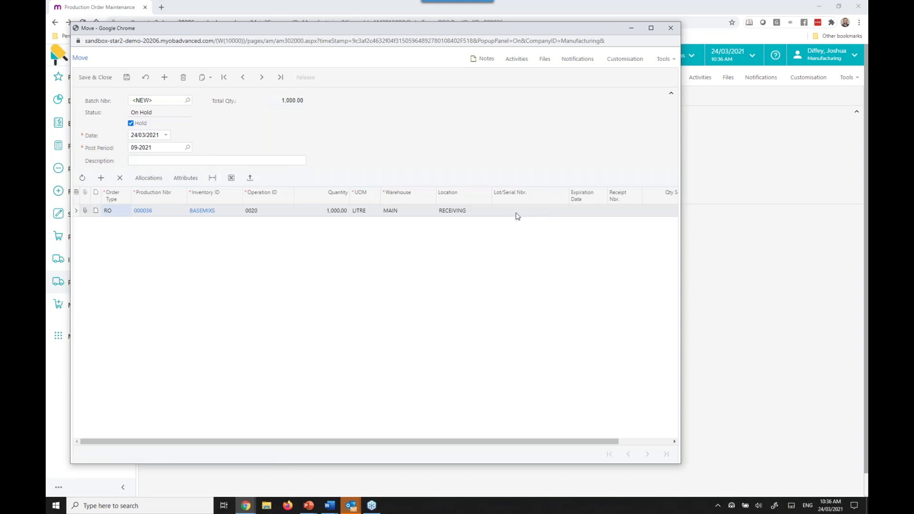
pyautogui.click(519, 214)
pyautogui.click(135, 126)
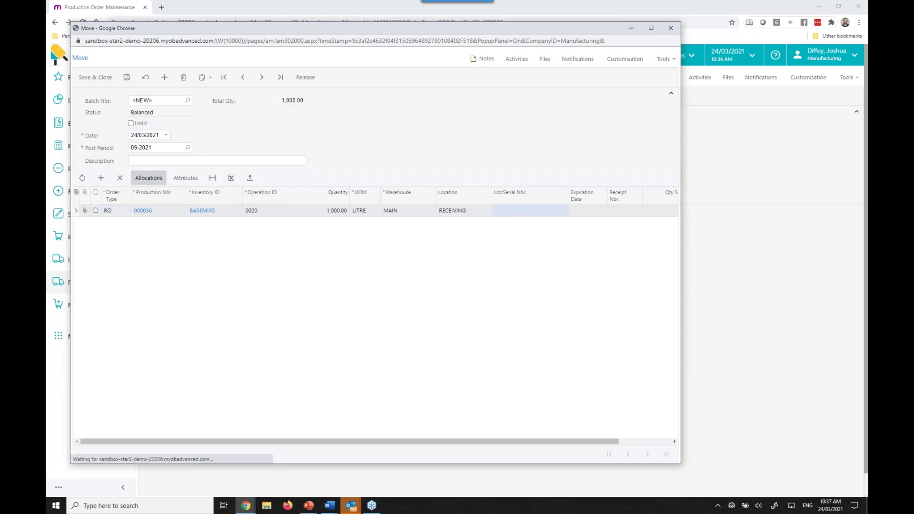
pyautogui.click(292, 81)
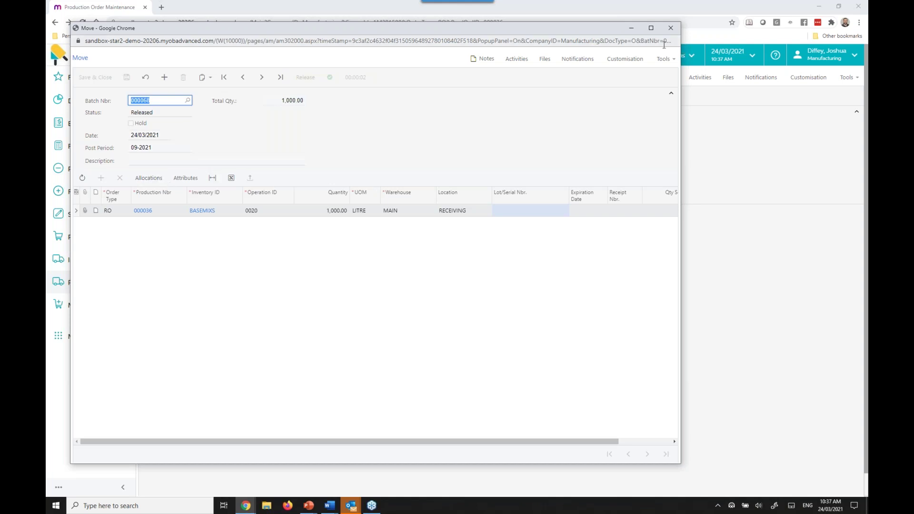
pyautogui.click(670, 28)
# Step: Create a move for operation 0030 and allocate its 1,000 litres to lot 20210331 with expiration date 31/03/2021
pyautogui.click(389, 97)
pyautogui.click(406, 198)
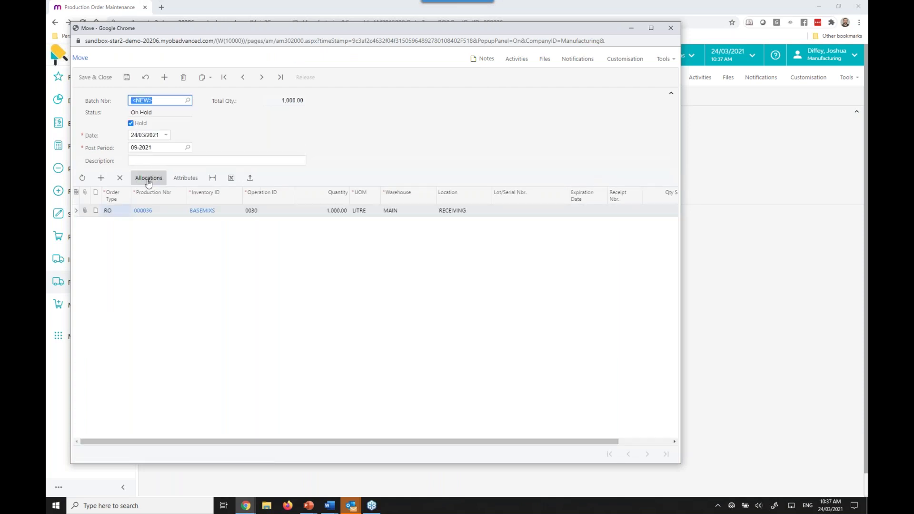
pyautogui.click(148, 179)
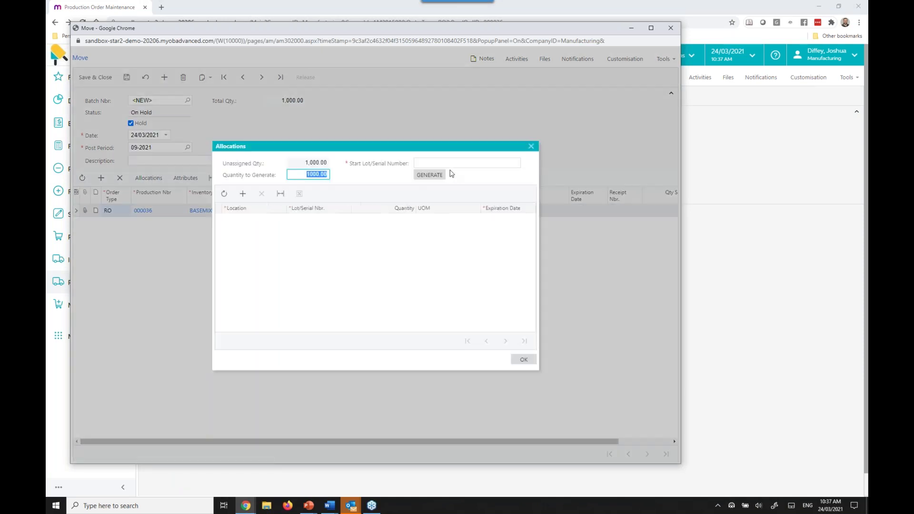
pyautogui.click(430, 174)
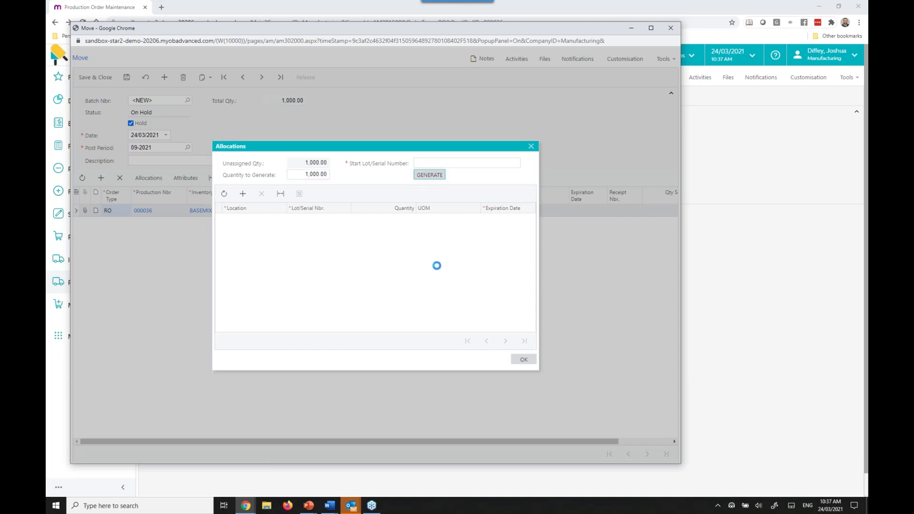
pyautogui.click(490, 219)
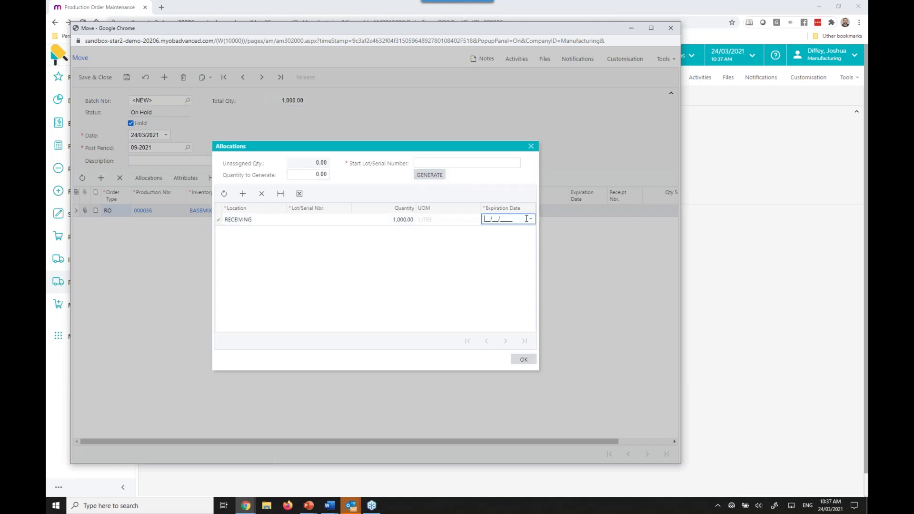
pyautogui.click(530, 219)
pyautogui.click(562, 336)
pyautogui.click(313, 221)
pyautogui.write('2021')
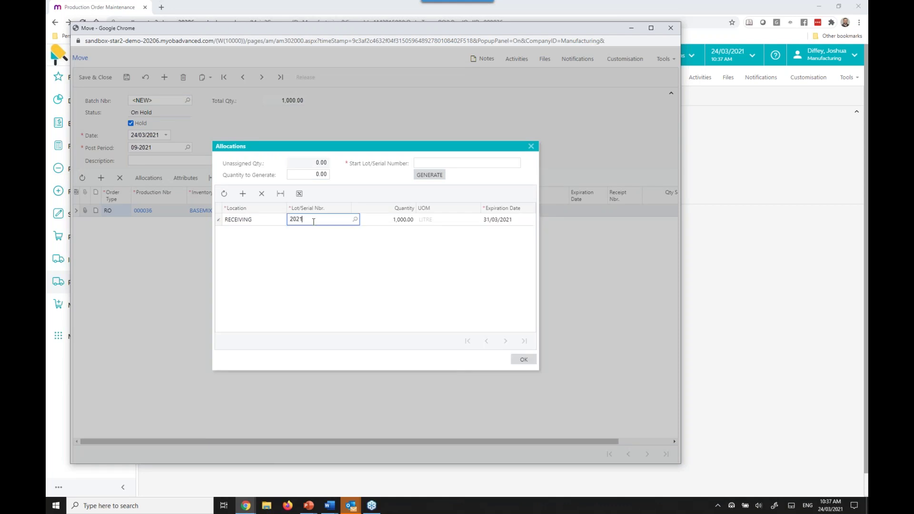
pyautogui.write('0331')
pyautogui.click(523, 359)
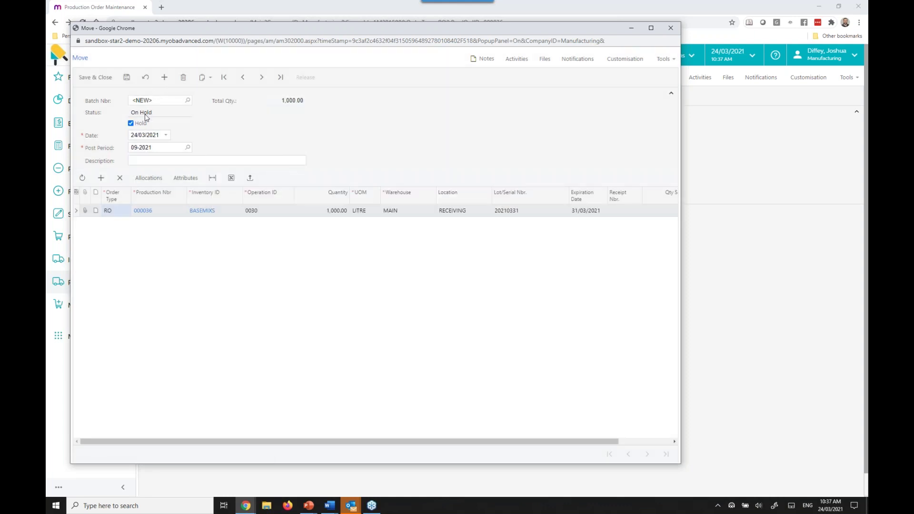
# Step: Take the operation 0030 move off hold, release it and refresh the production order to review its totals
pyautogui.click(130, 123)
pyautogui.click(671, 27)
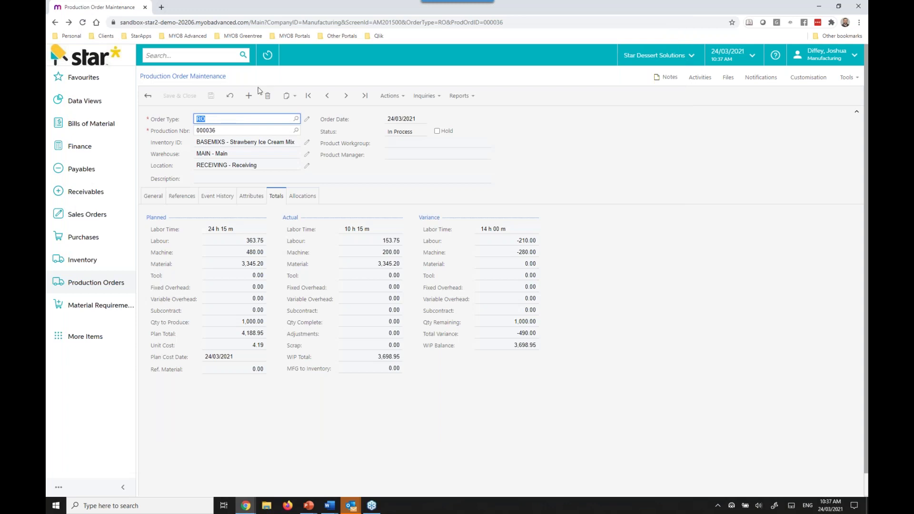
pyautogui.click(231, 97)
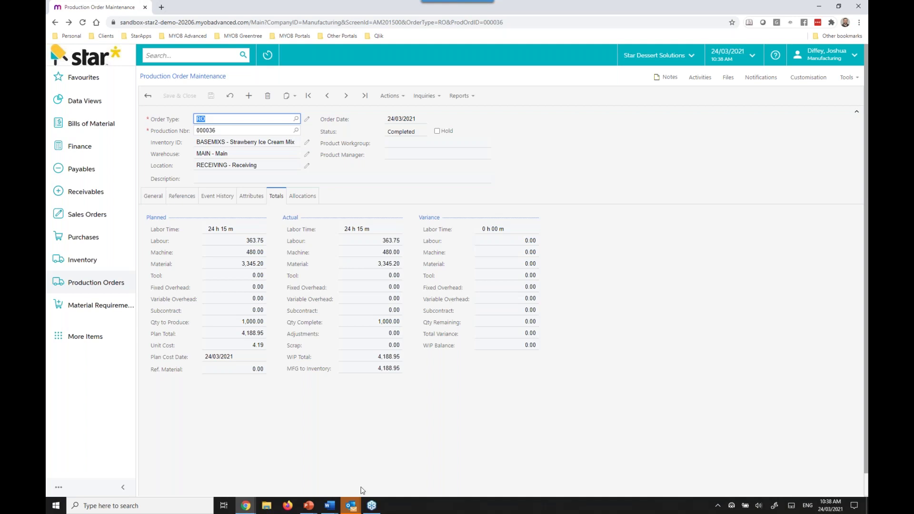
# Step: Switch to the running PowerPoint slide show and advance to the Question and Answer time slide
pyautogui.click(309, 505)
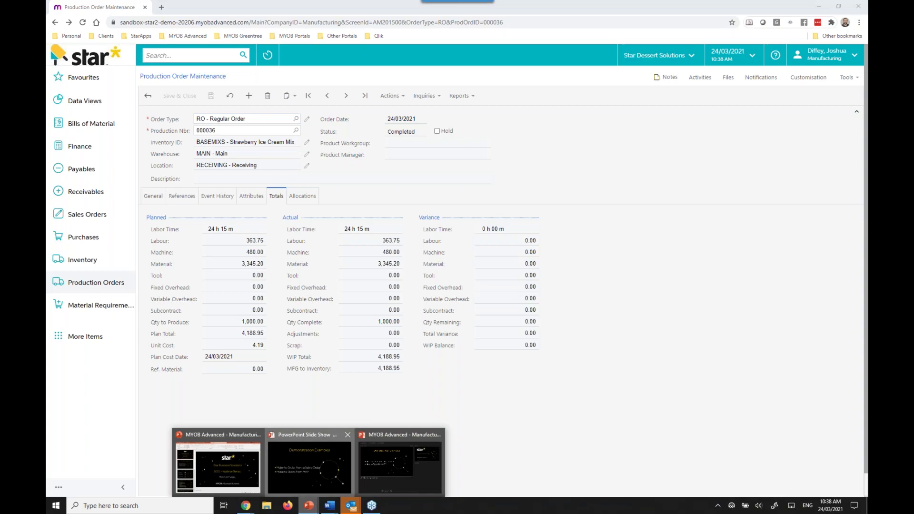
pyautogui.click(324, 476)
pyautogui.click(490, 319)
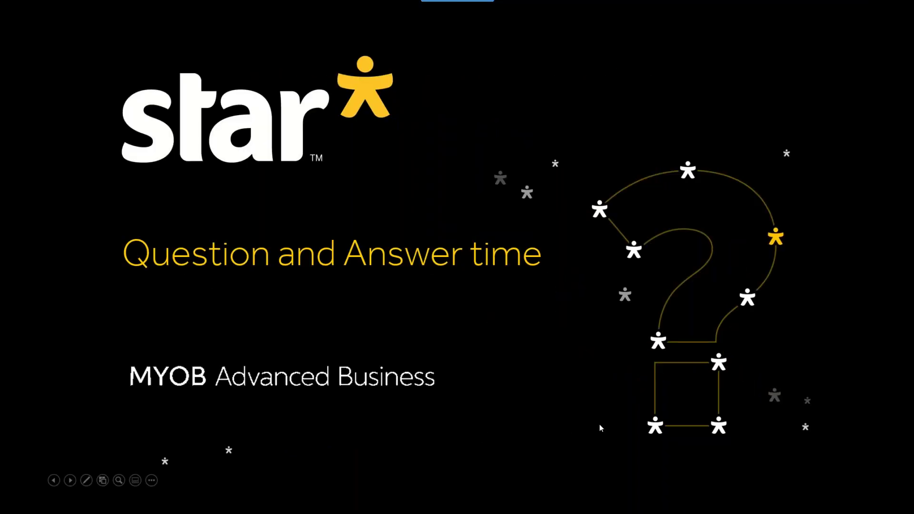